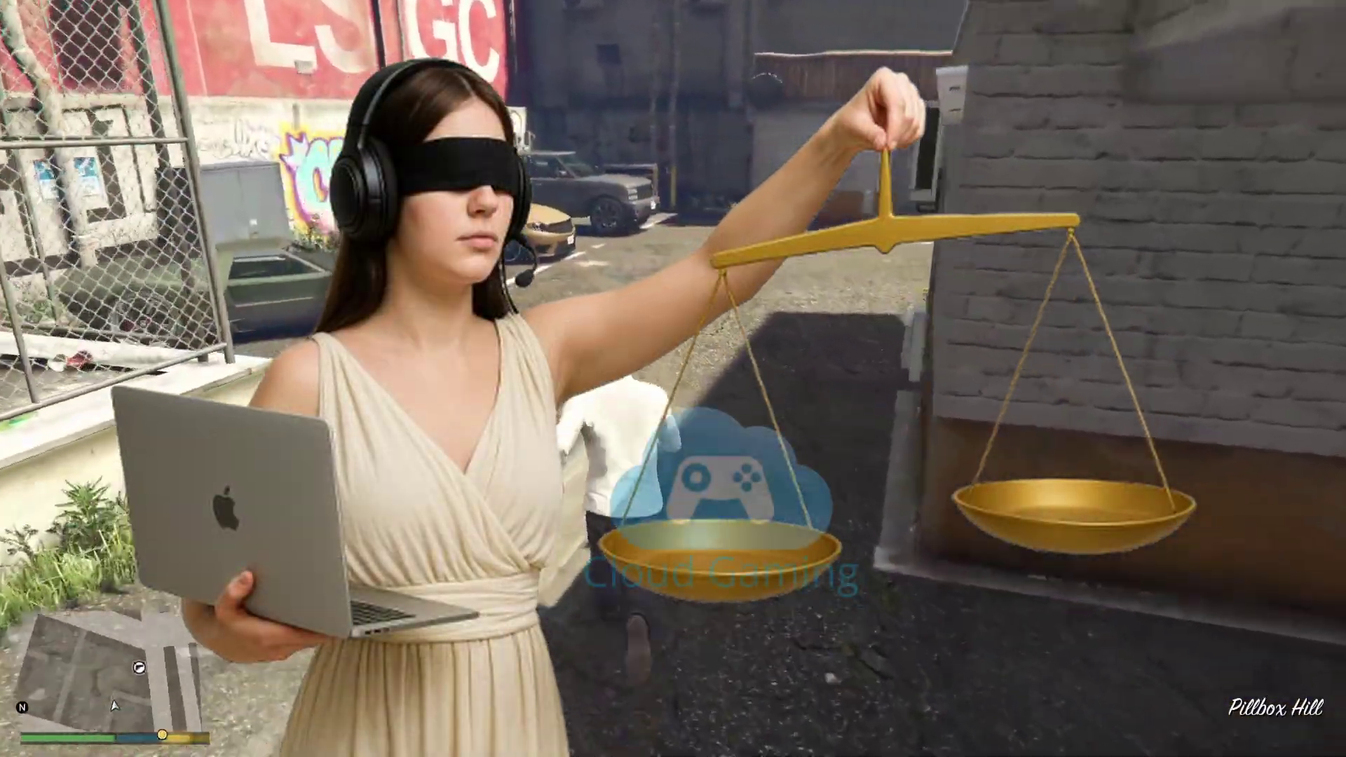
- Check the pause map, then walk past the green sports car and get into the gold coupe
key("Escape")
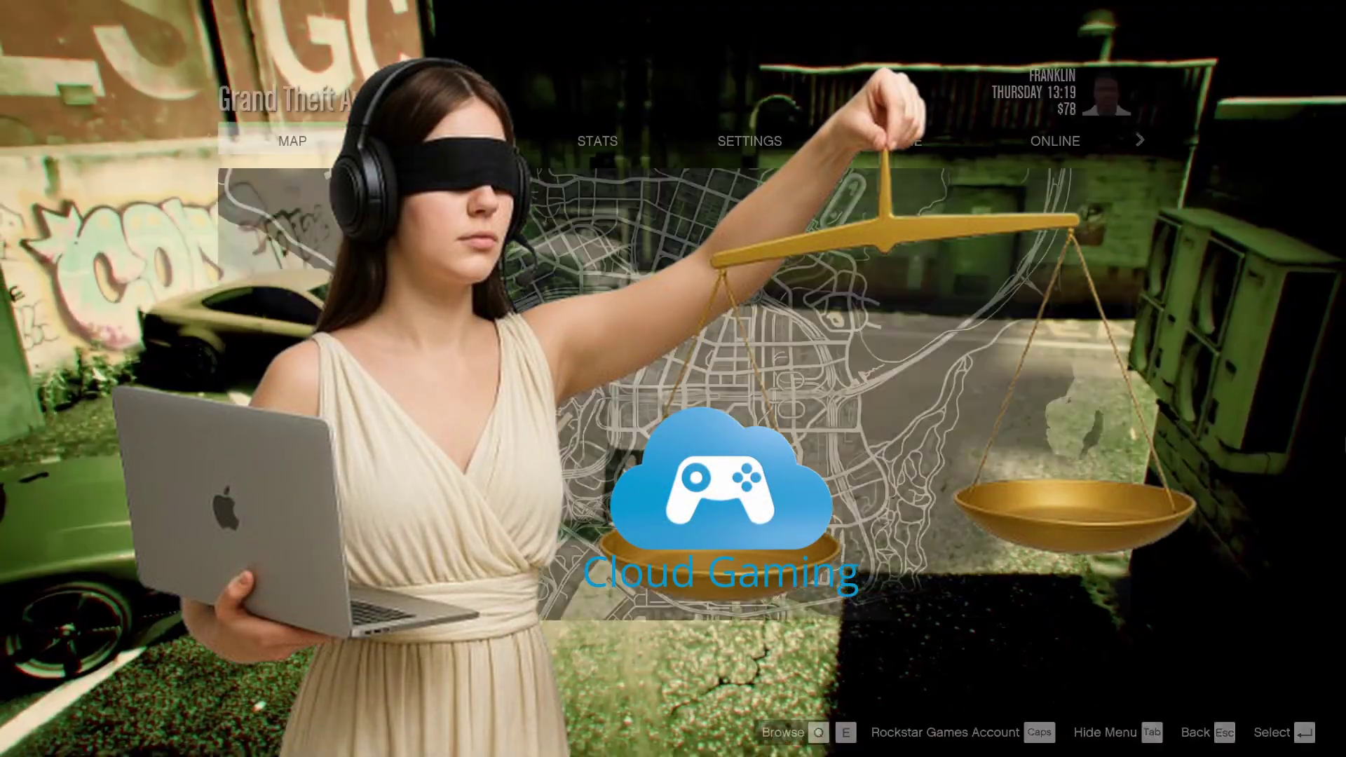
key("Escape")
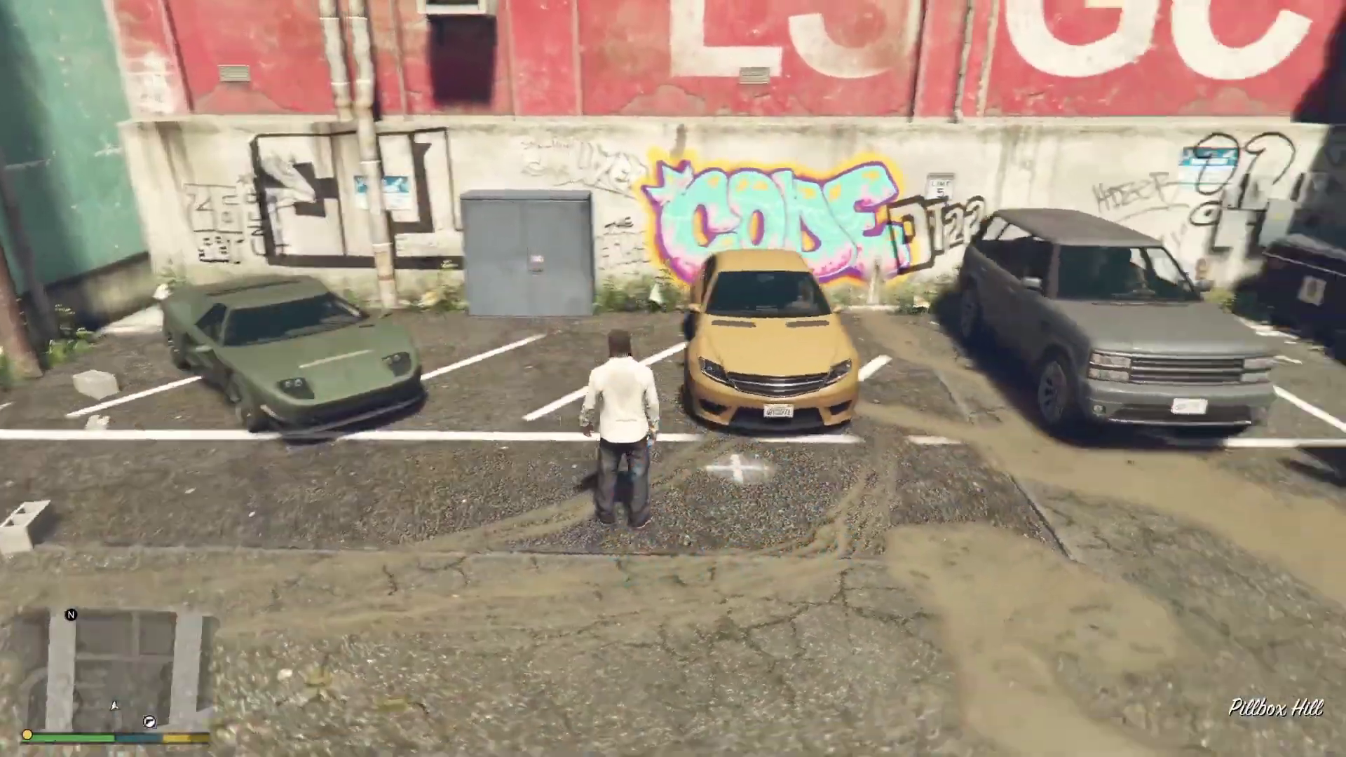
key("f")
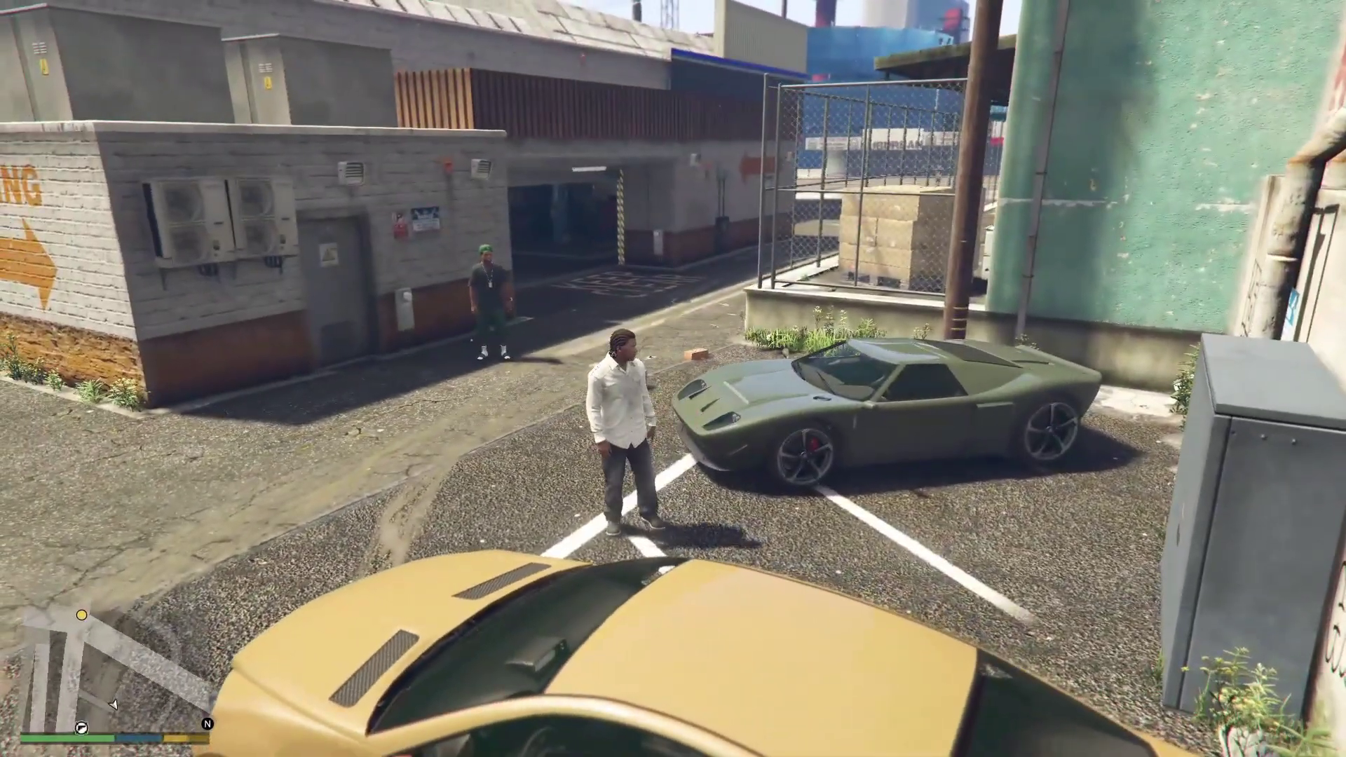
key("w")
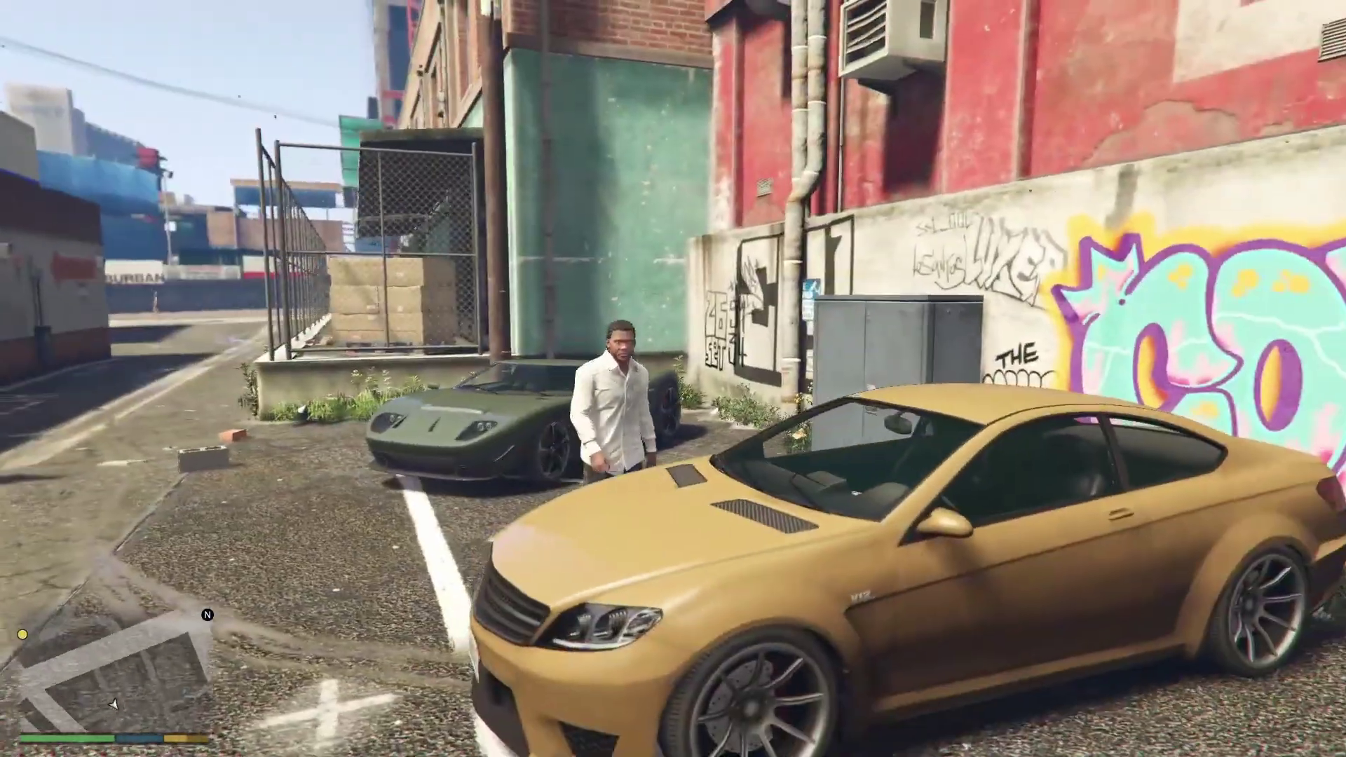
key("w")
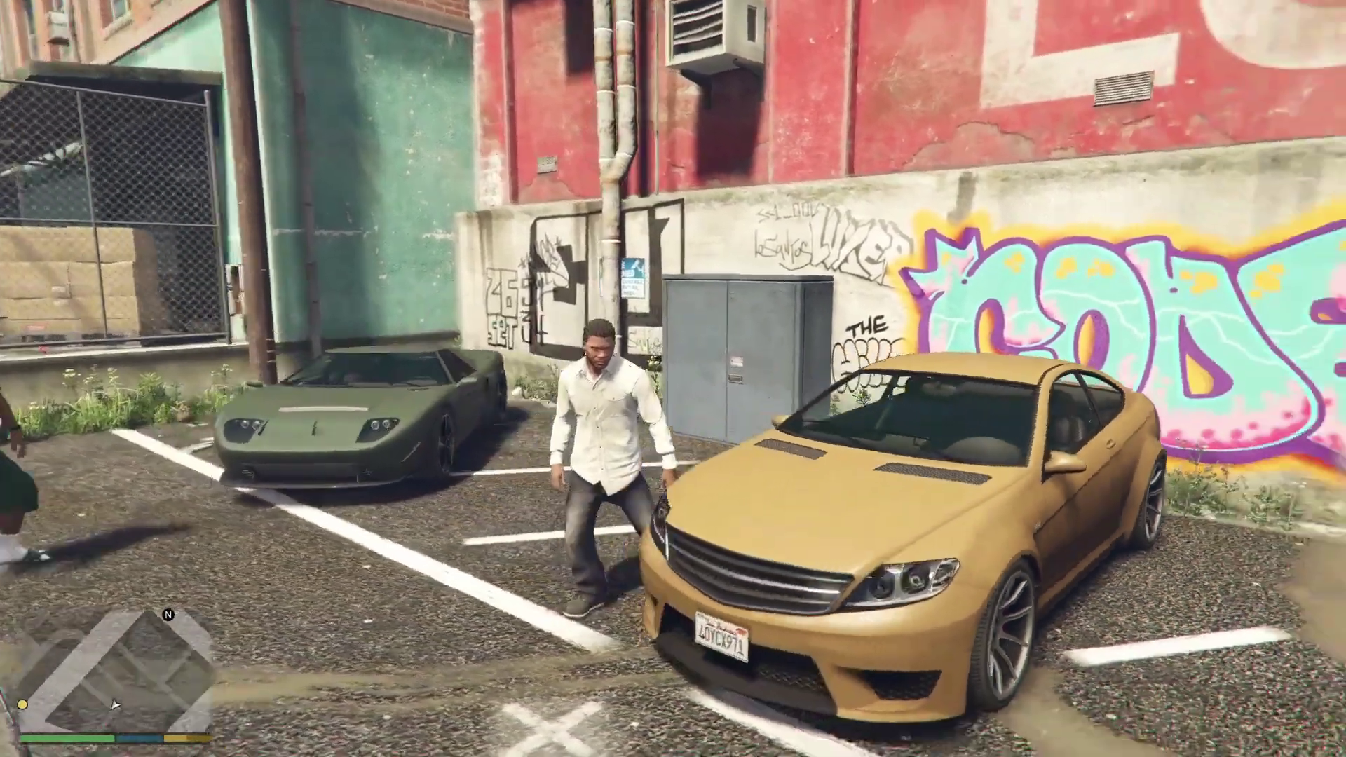
key("w")
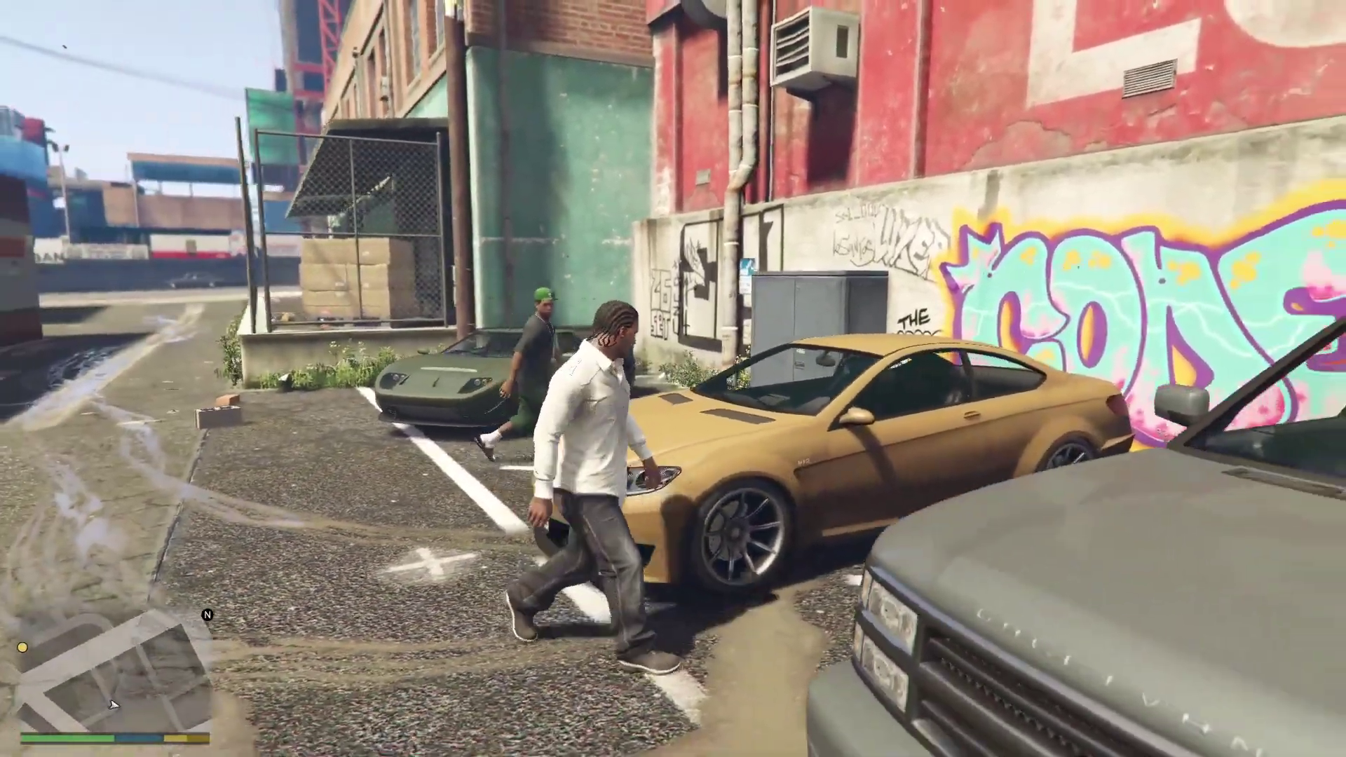
key("f")
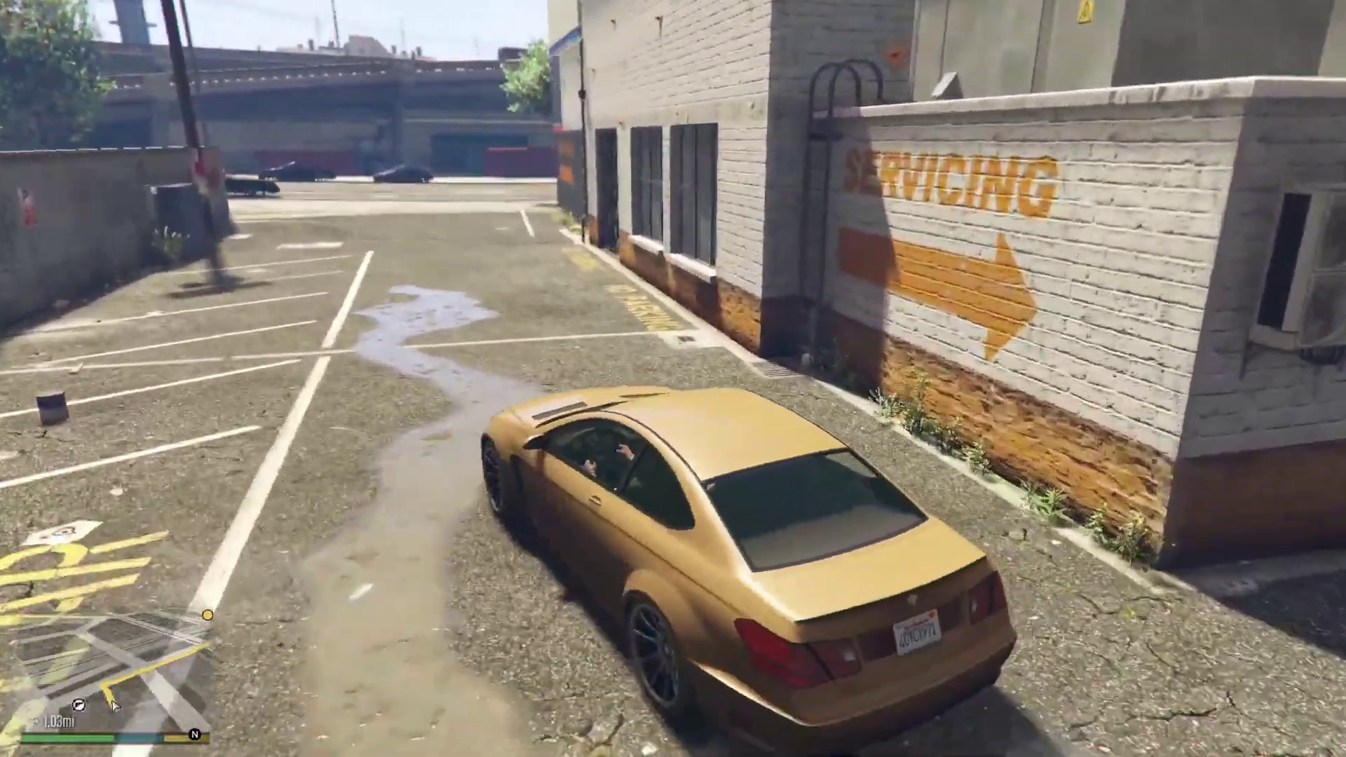
- Drive the gold car onto the street with a hard right drift, toggling first- and third-person views
key("w")
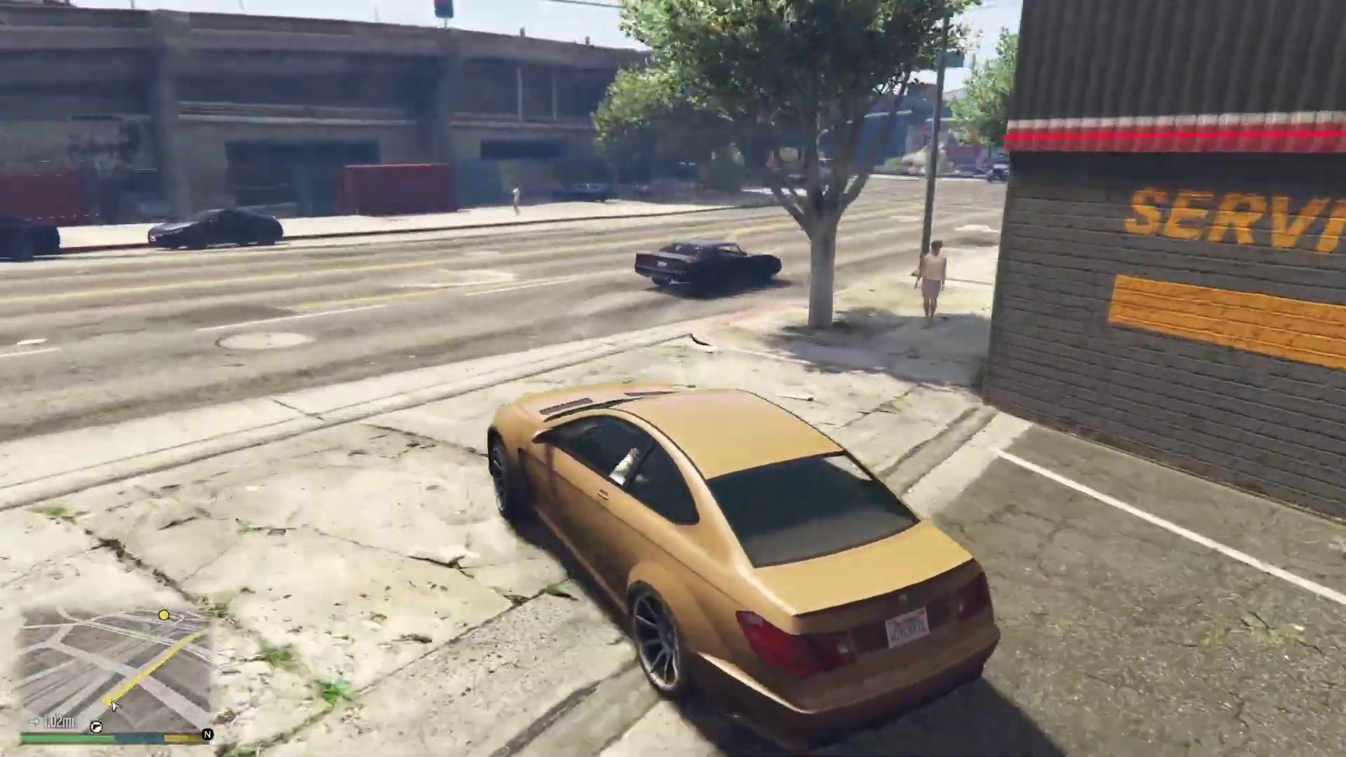
key("d")
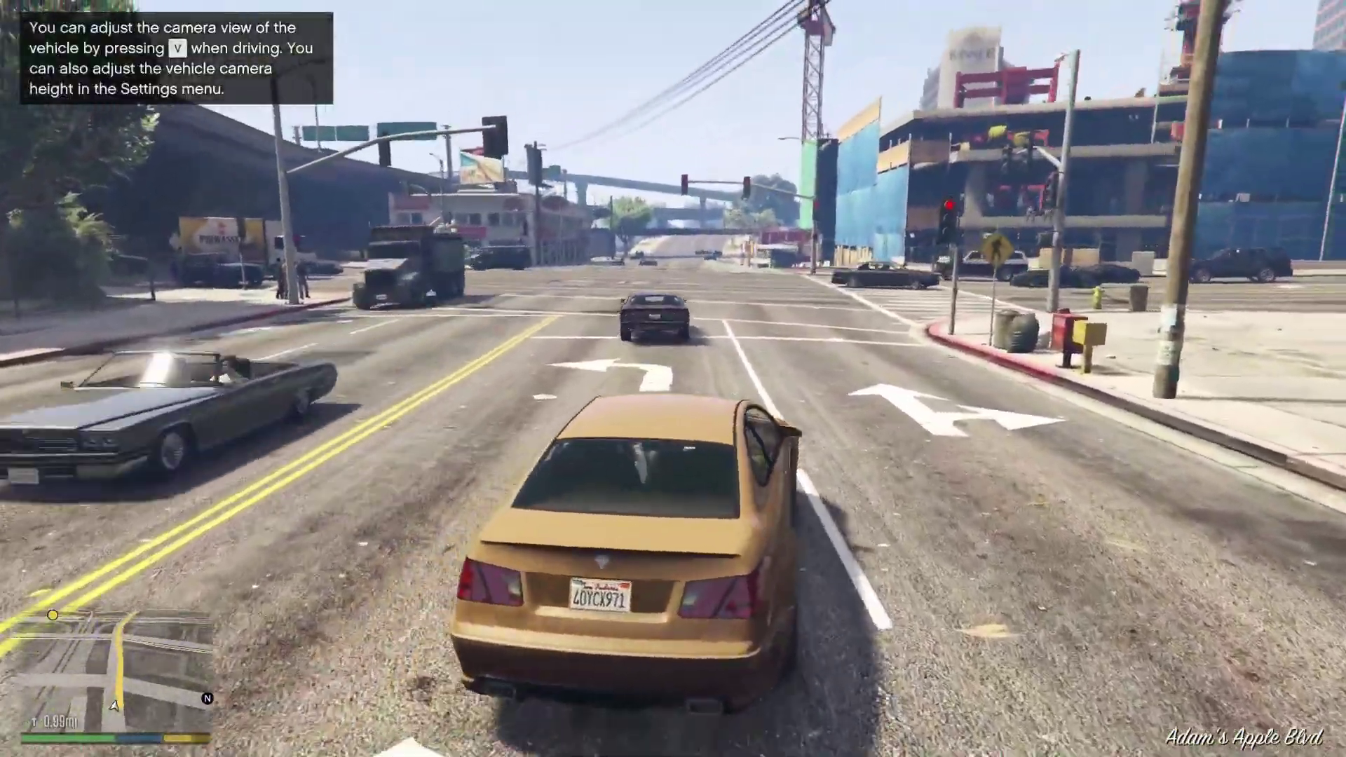
key("v")
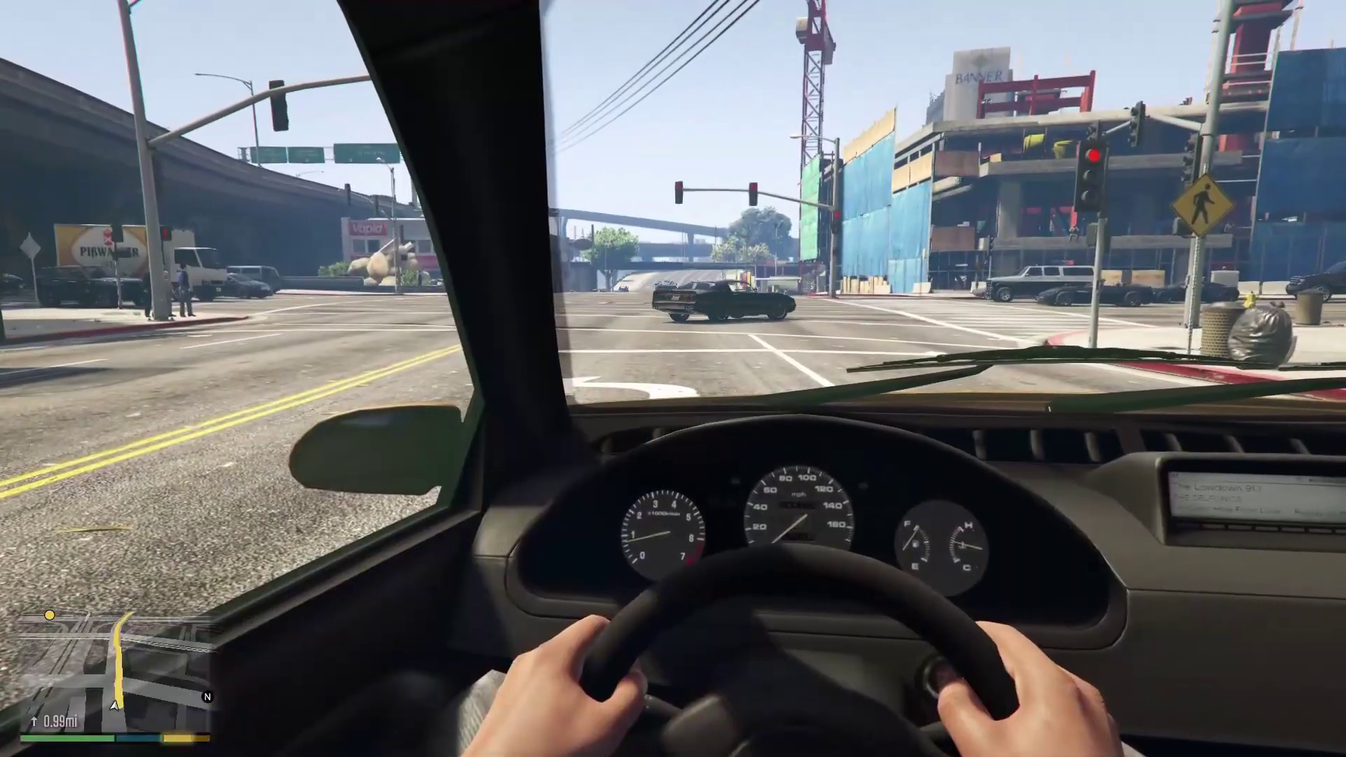
key("v")
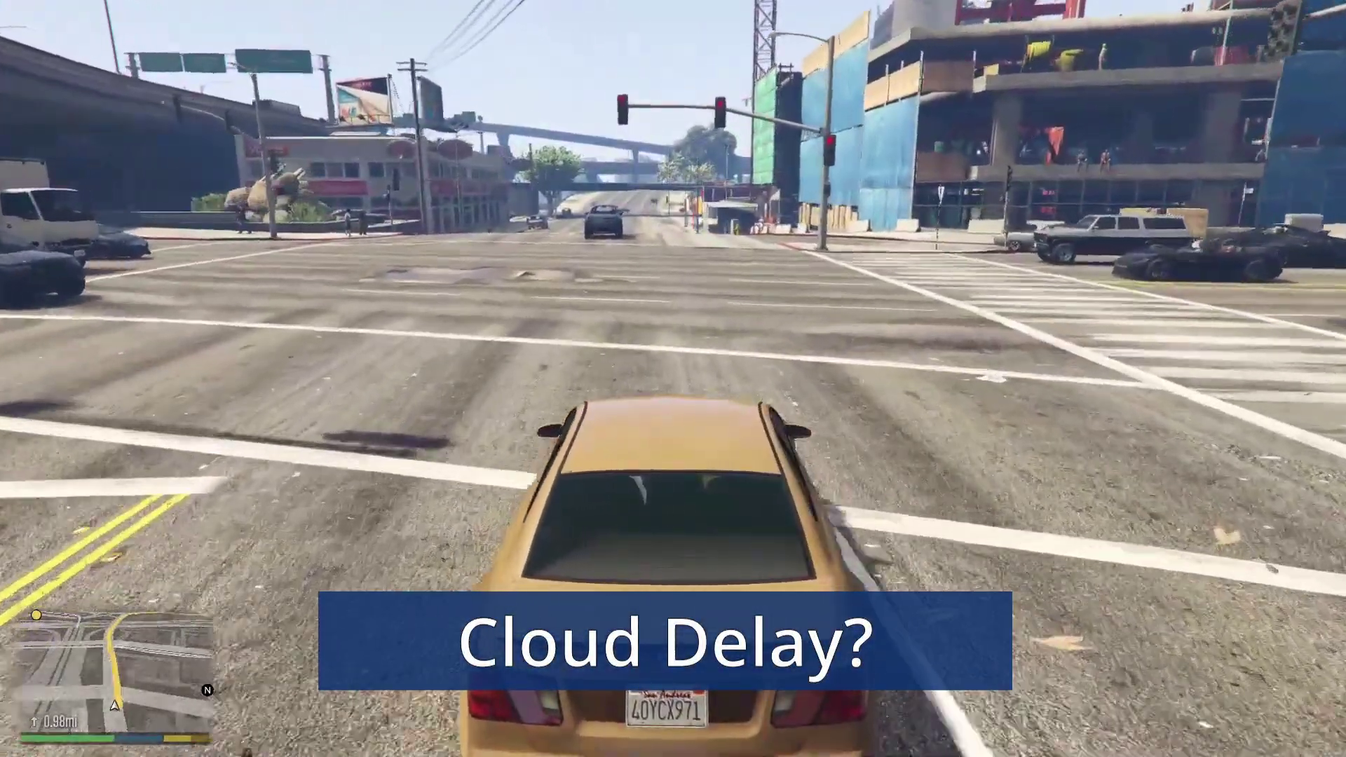
- Weave the car through the intersections and turn left to drive under the overpass
key("a")
key("d")
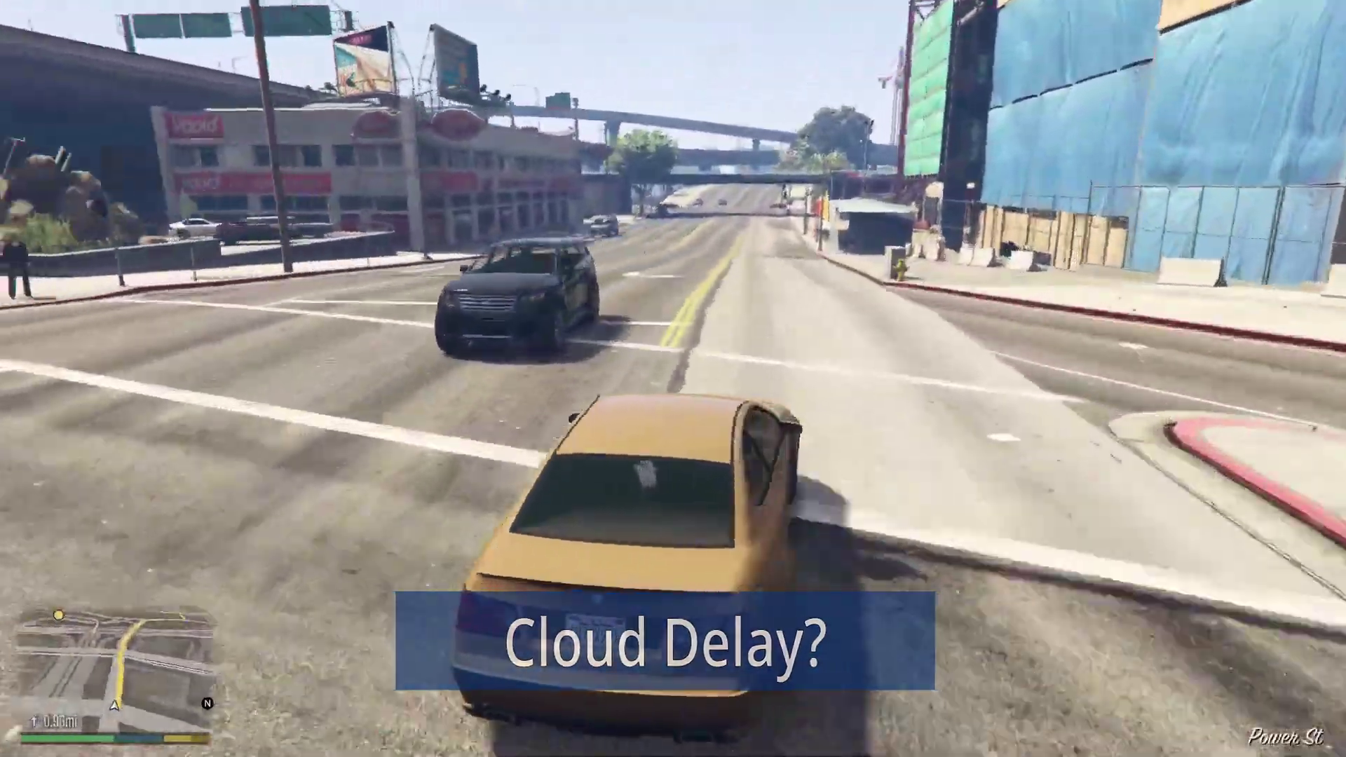
key("a")
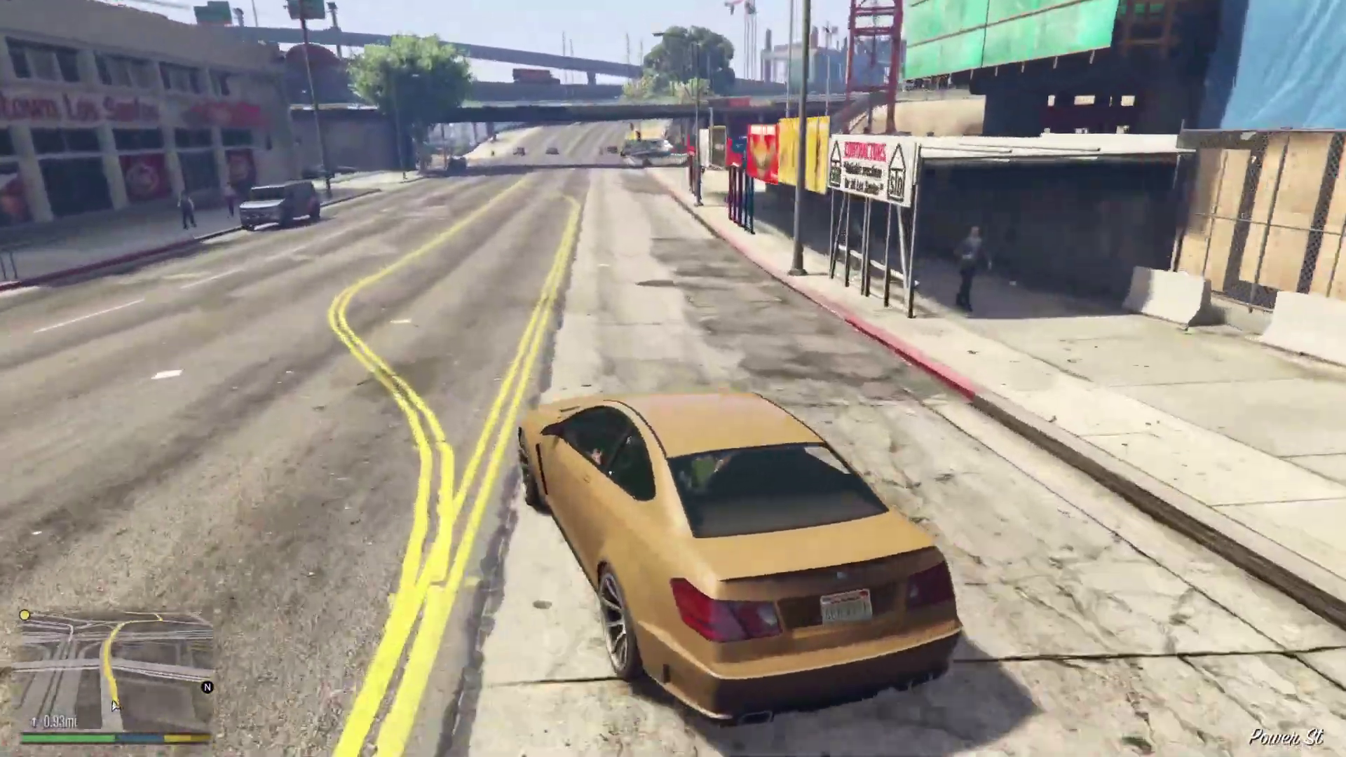
key("d")
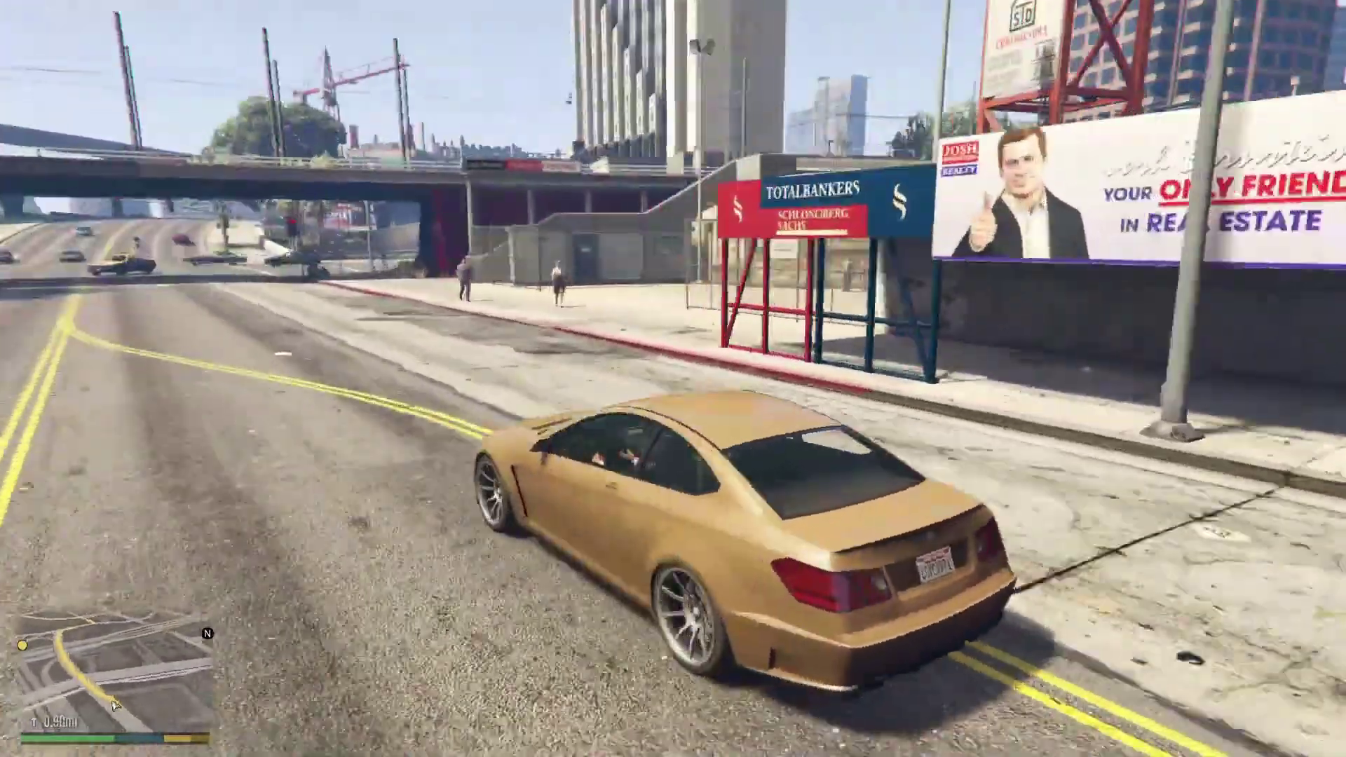
key("a")
key("a")
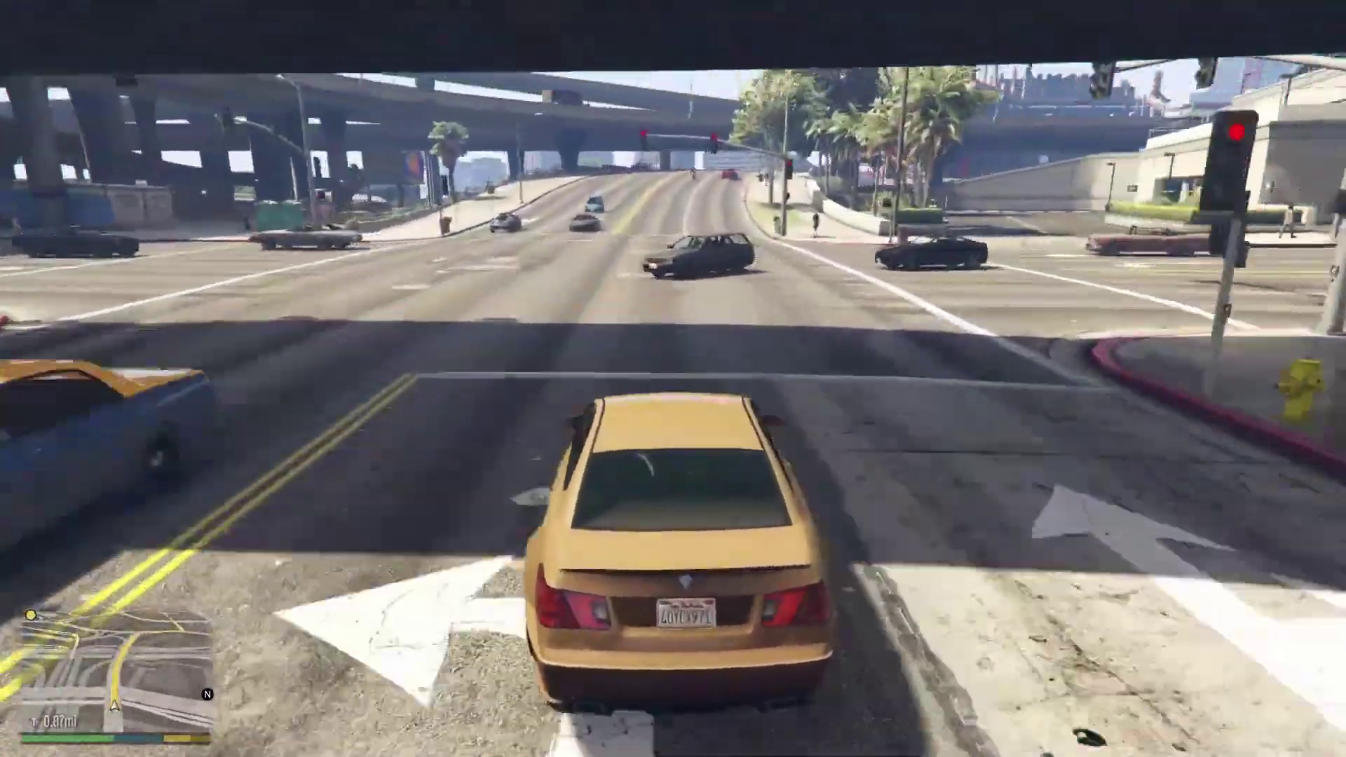
key("d")
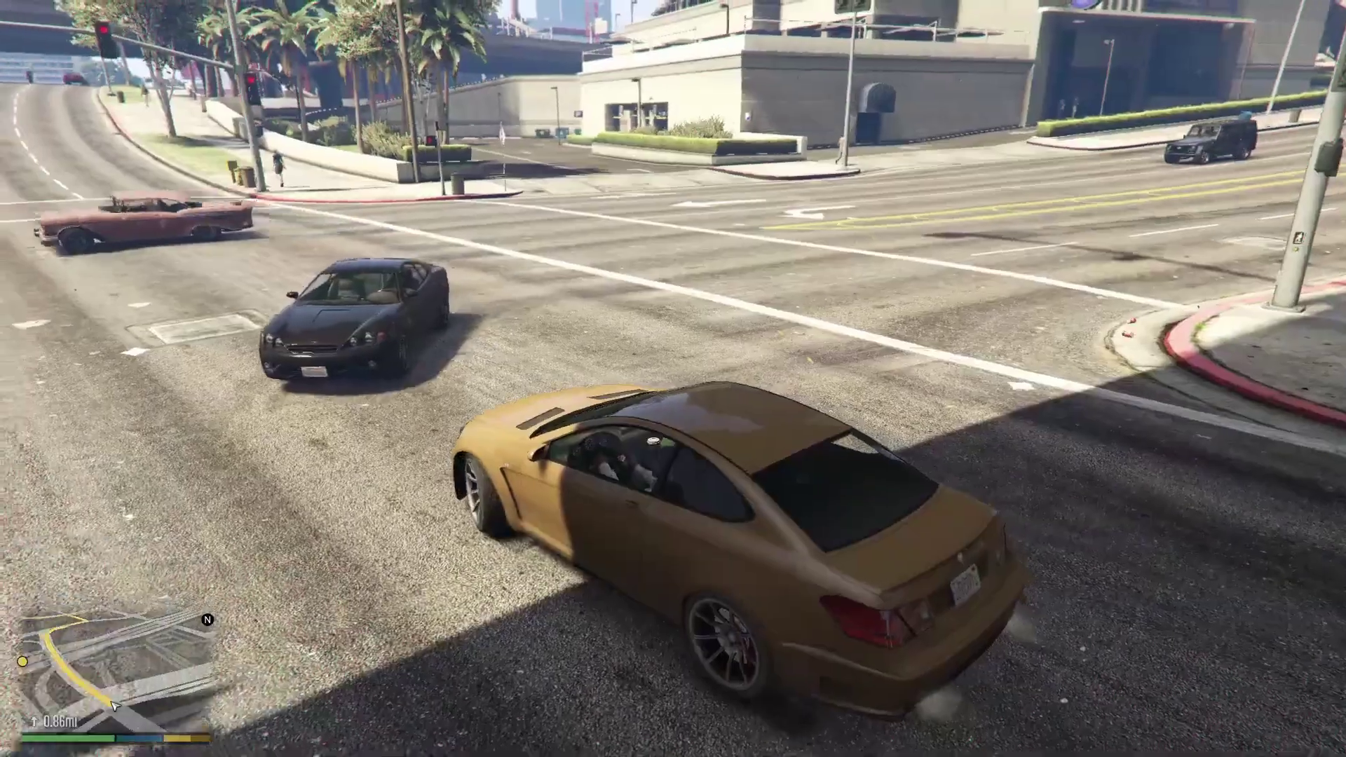
key("a")
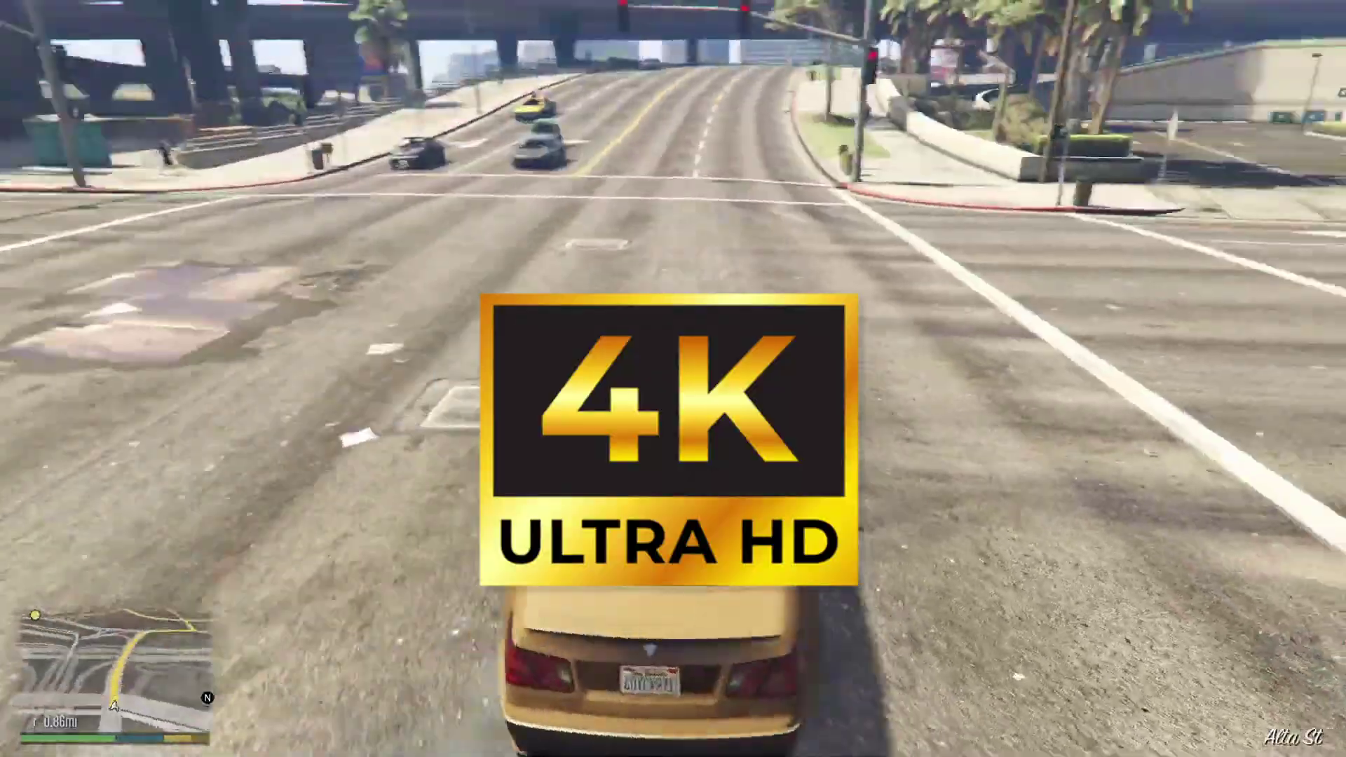
key("a")
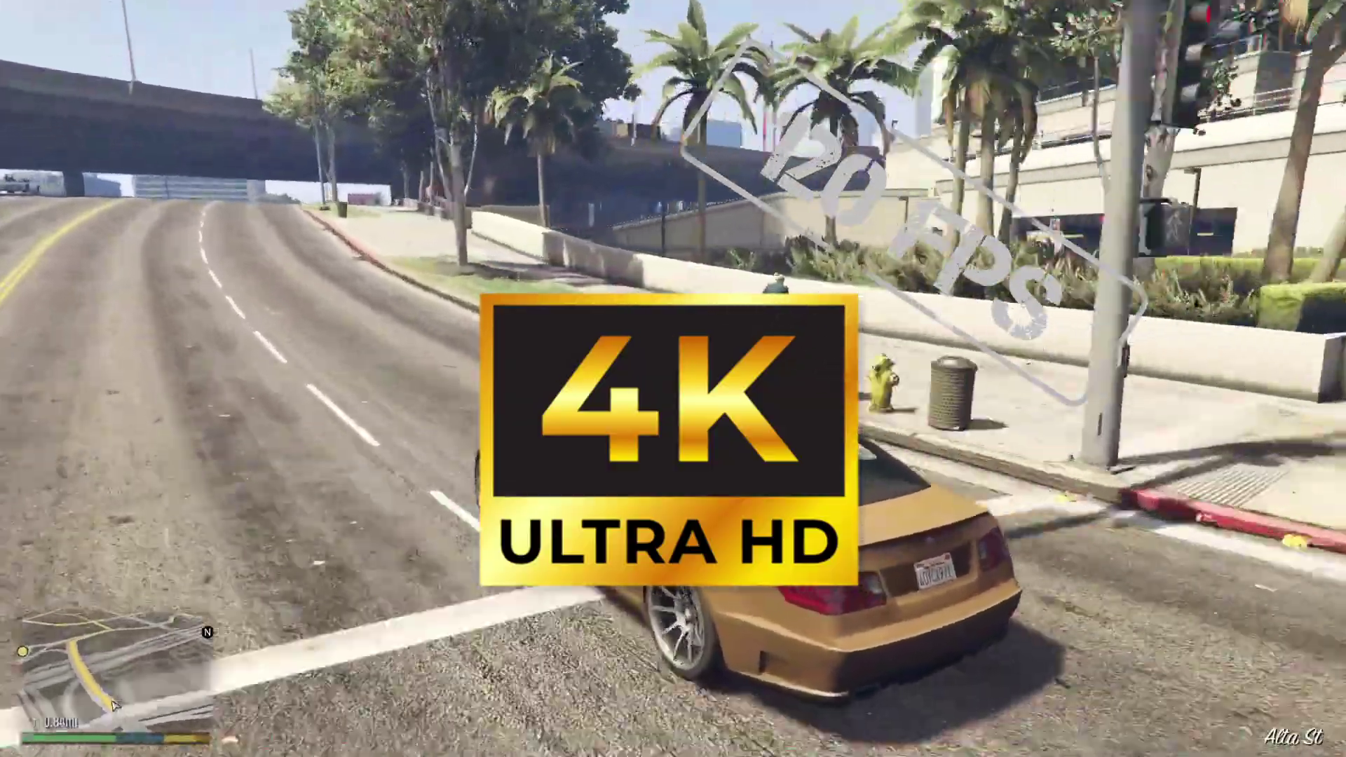
key("w")
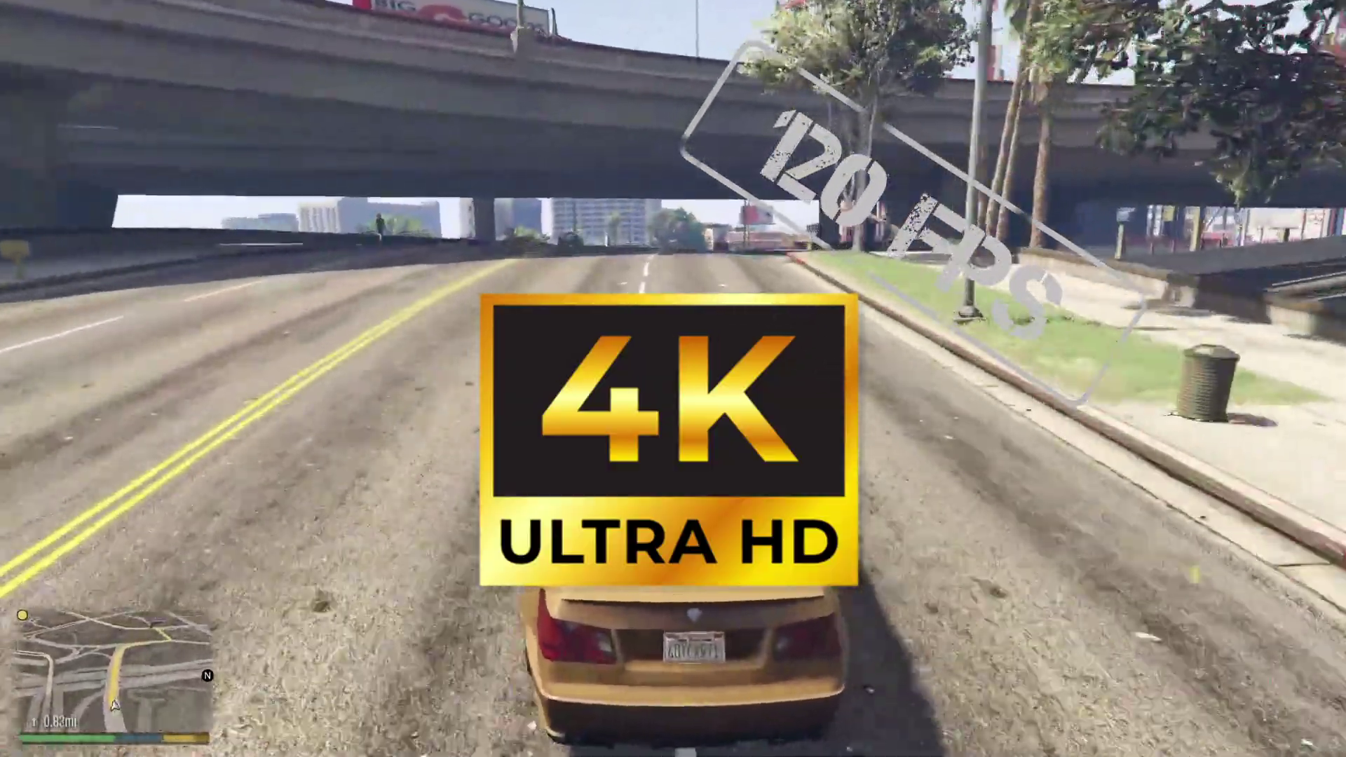
key("w")
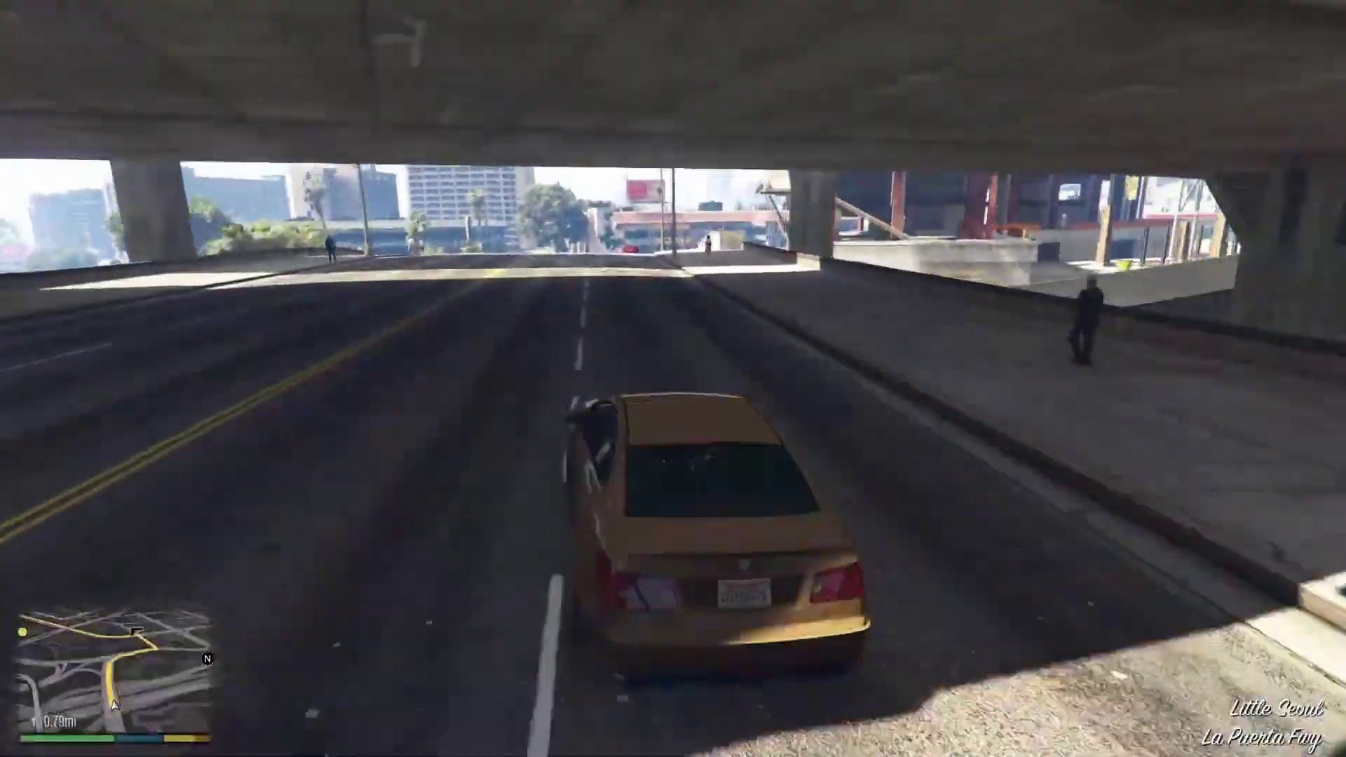
key("w")
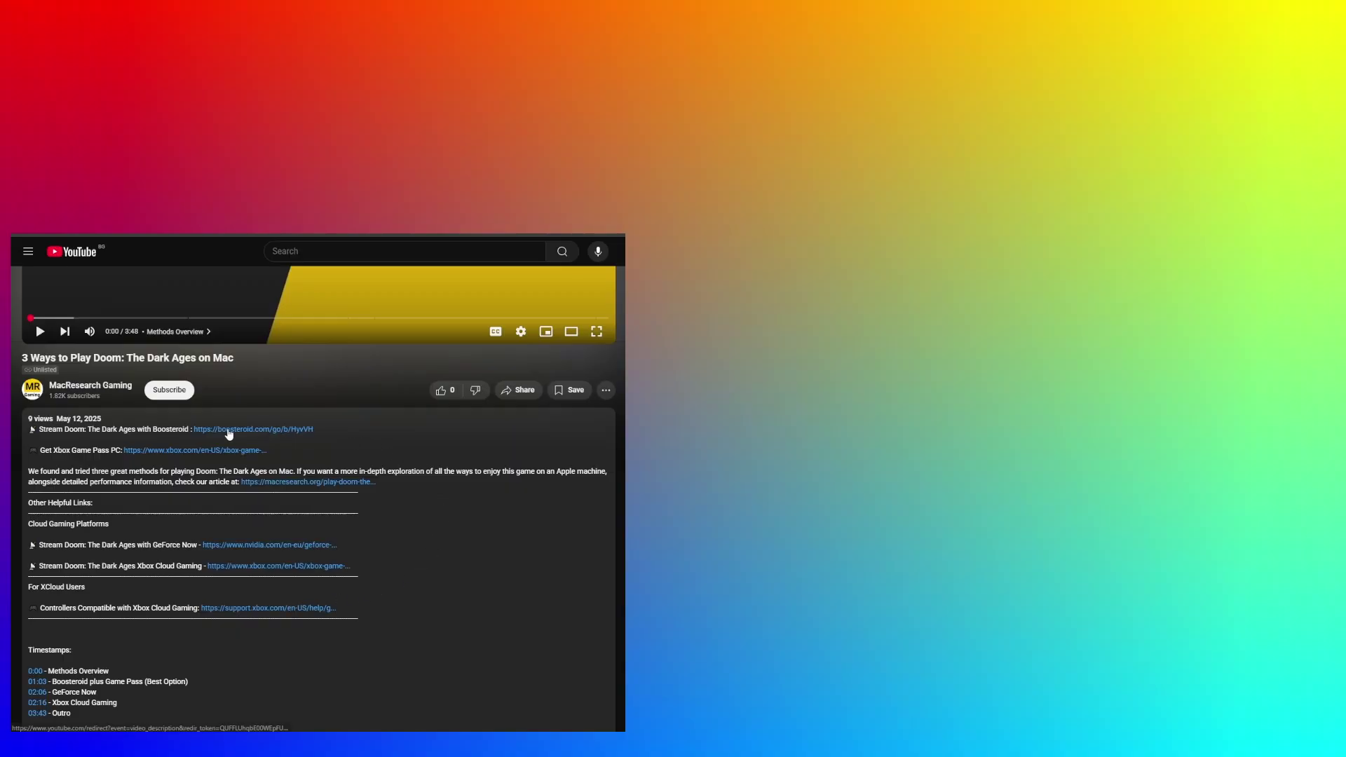
- Open Boosteroid from the description, sign in, run the connection test, then return home to view plans
left_click(228, 431)
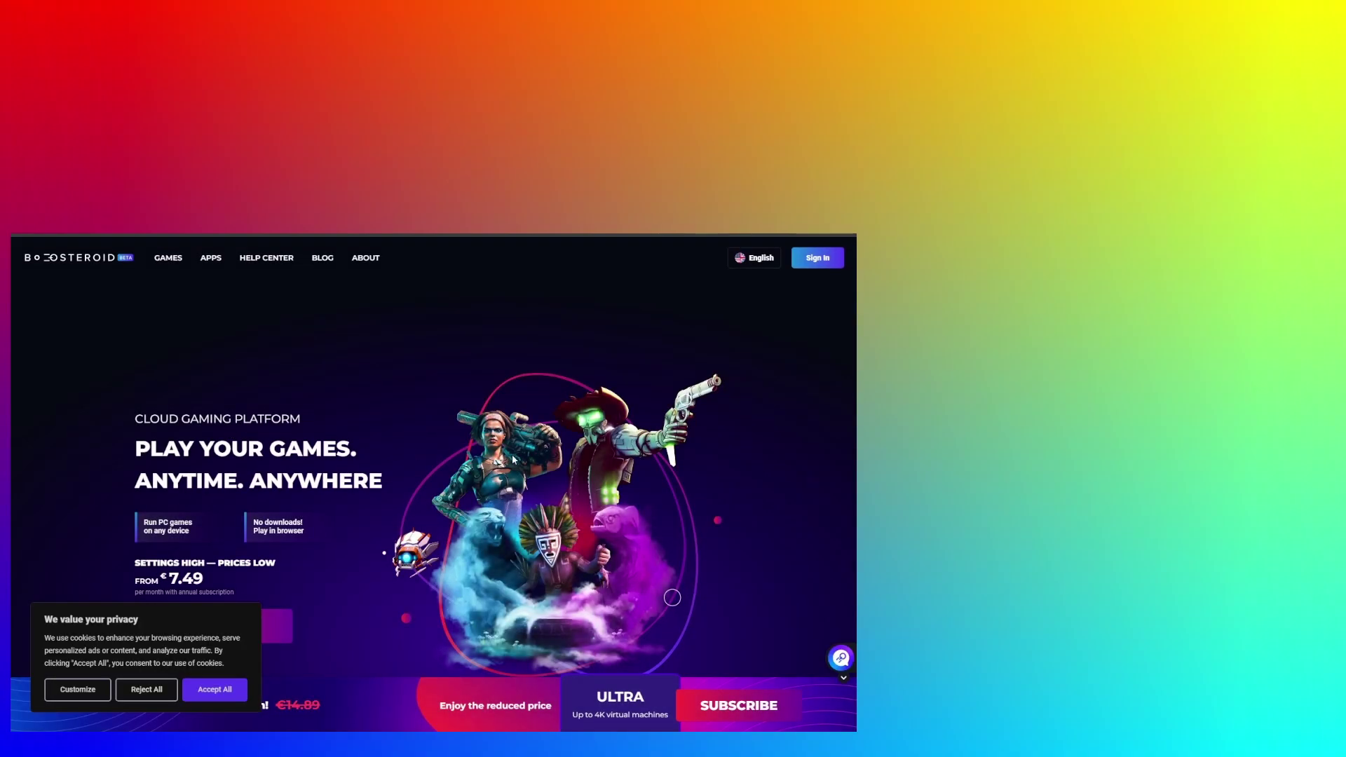
left_click(818, 259)
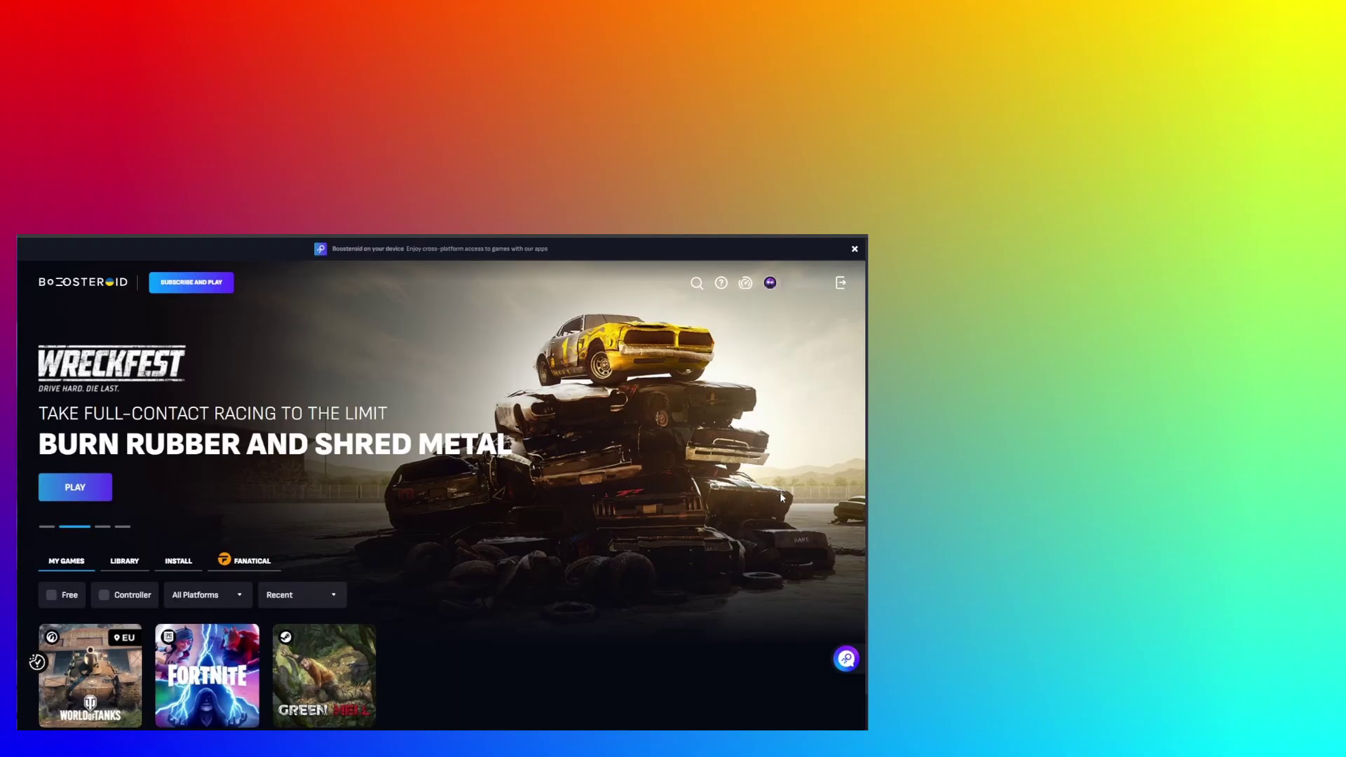
left_click(745, 283)
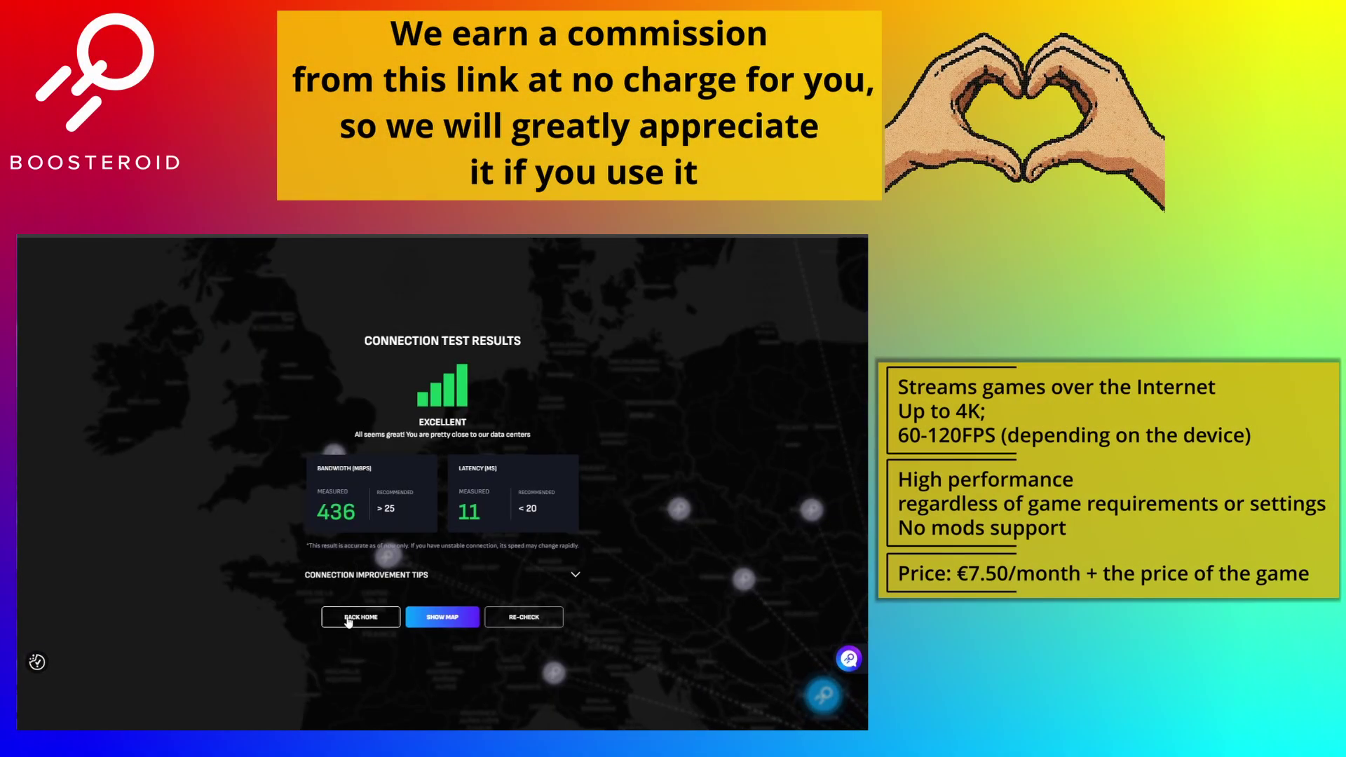
left_click(349, 618)
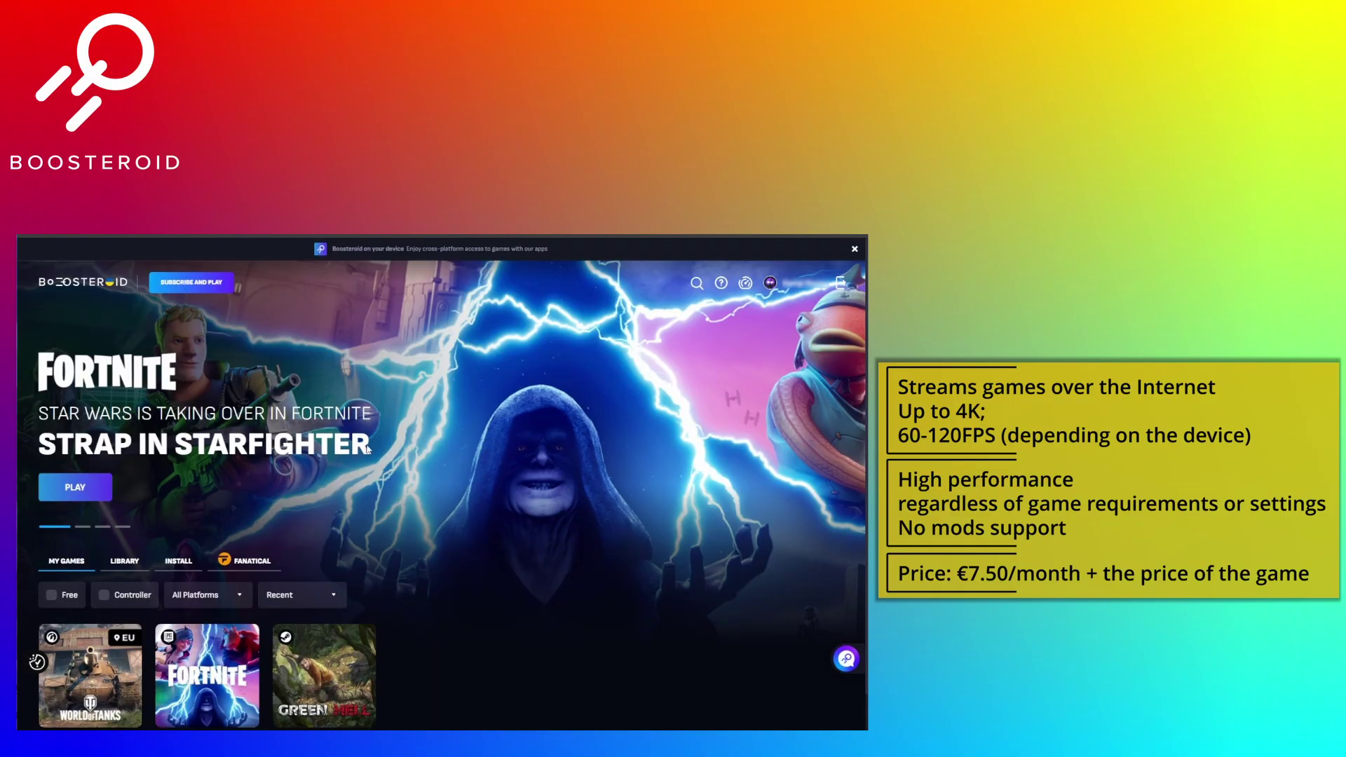
left_click(177, 282)
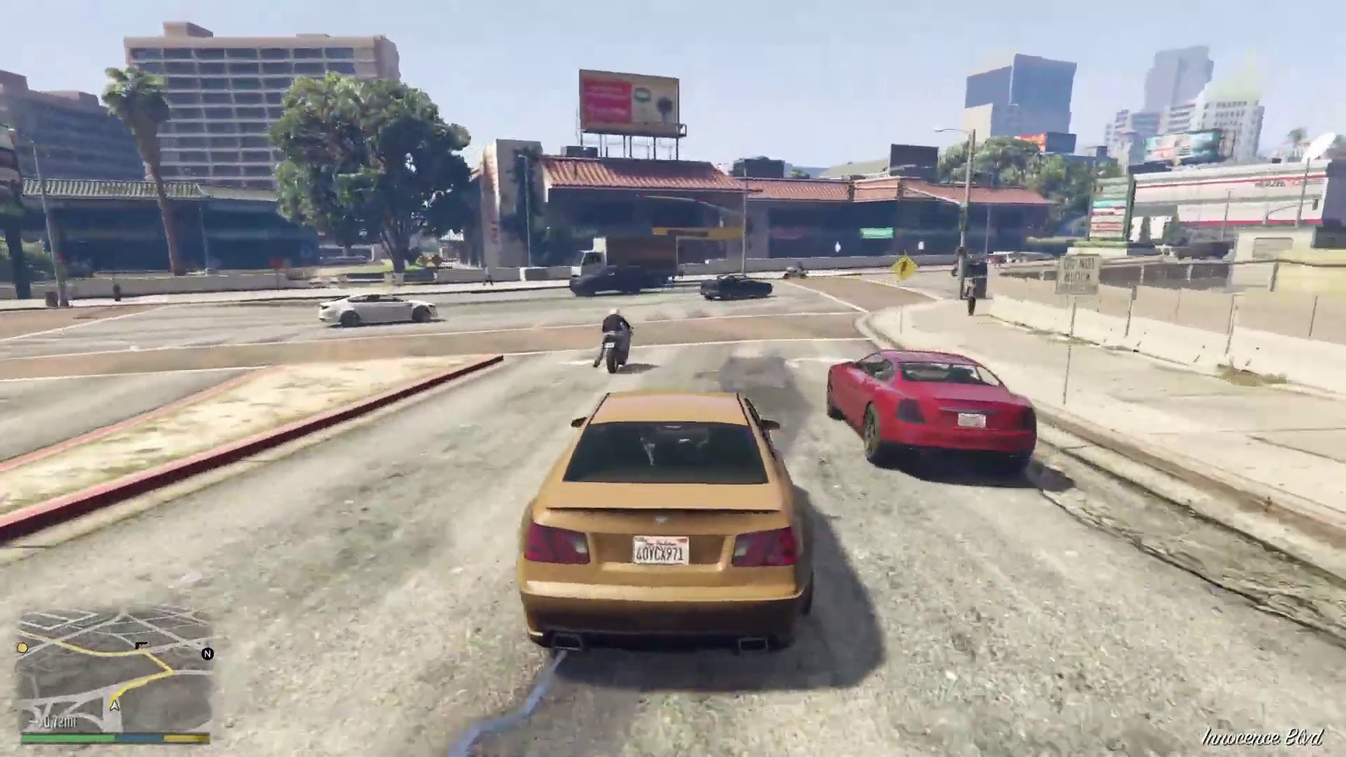
- Drive through the intersection onto Calais Ave, pass the dark car and turn left
key("w")
key("d")
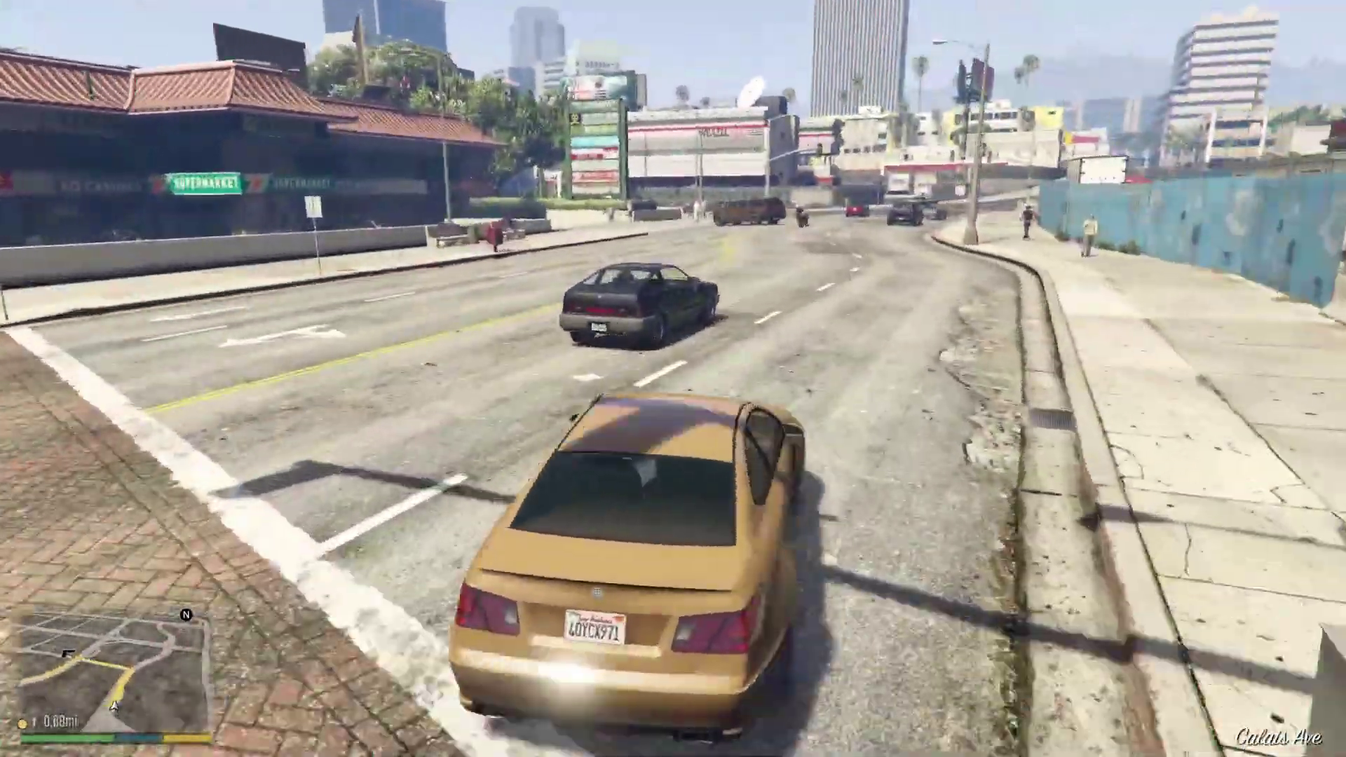
key("w")
key("a")
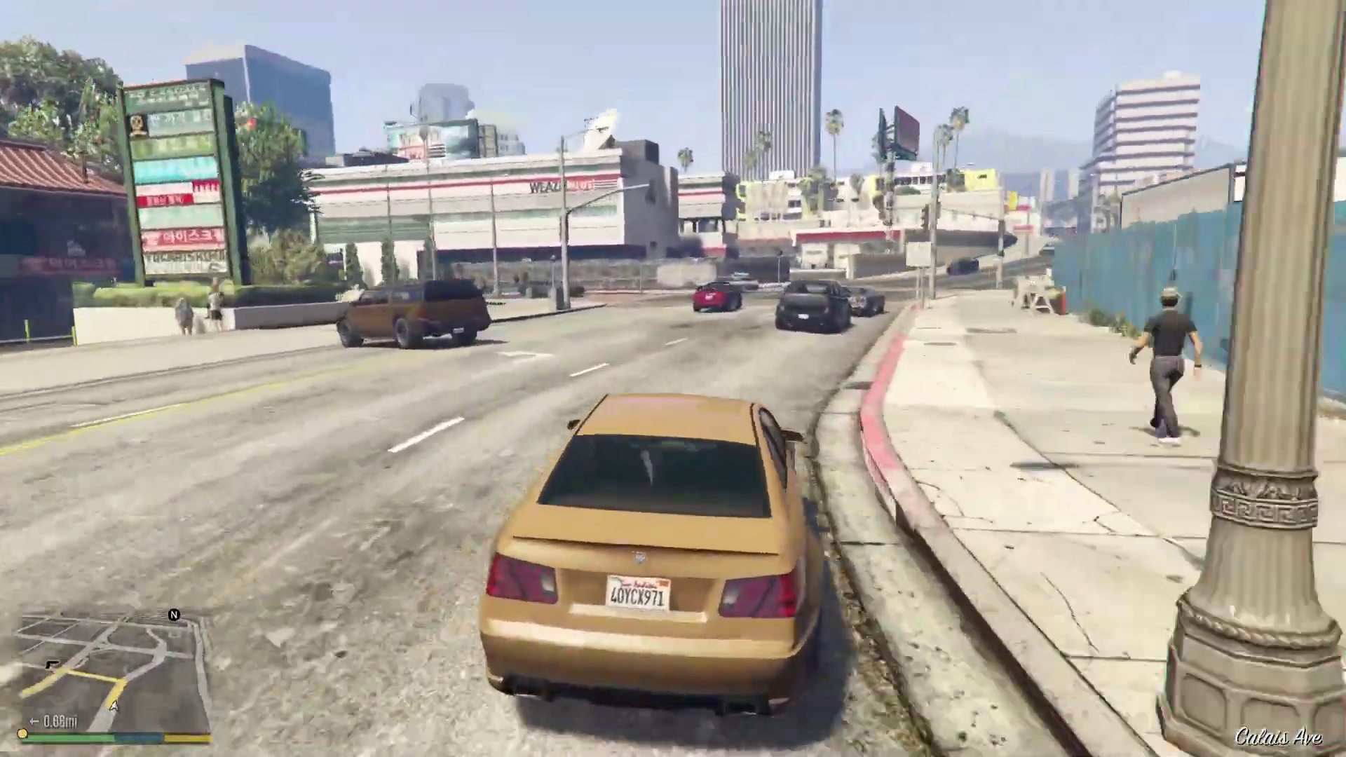
key("w")
key("a")
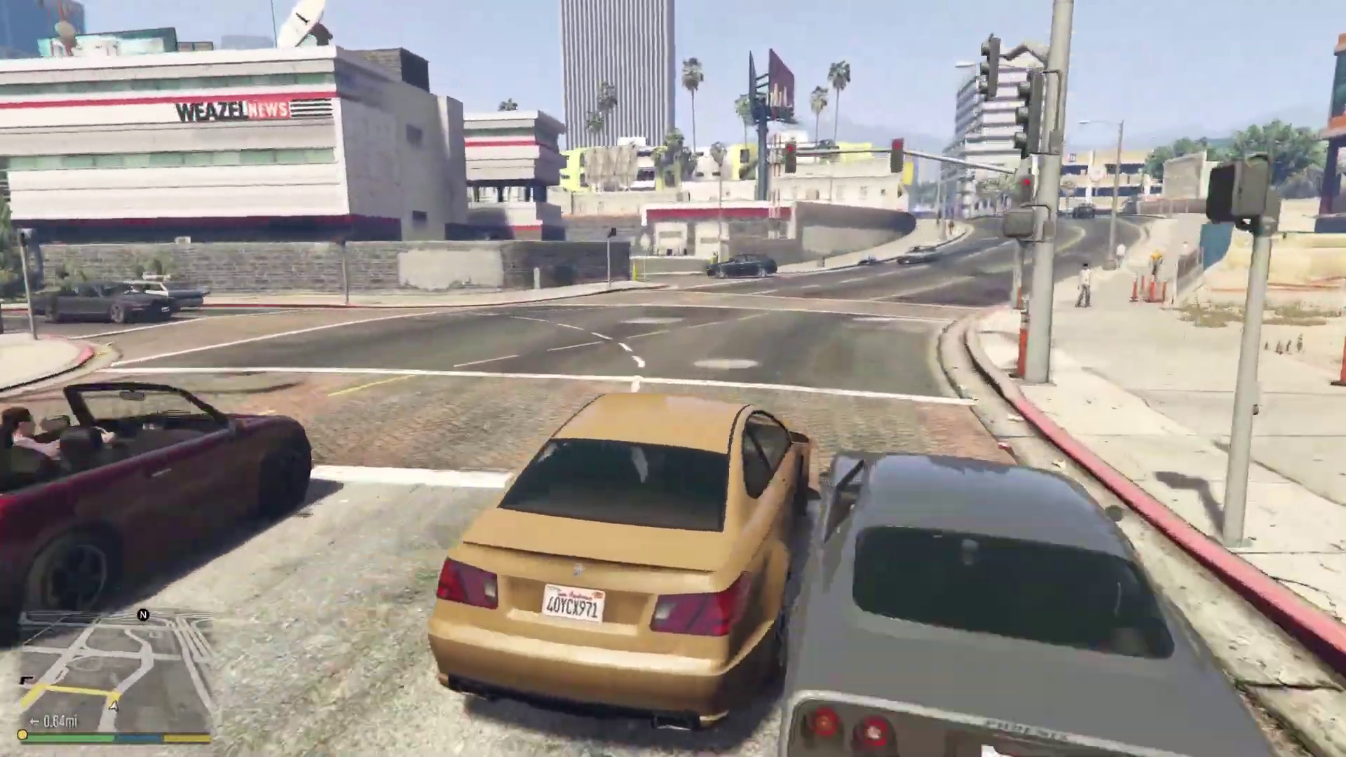
key("w")
key("a")
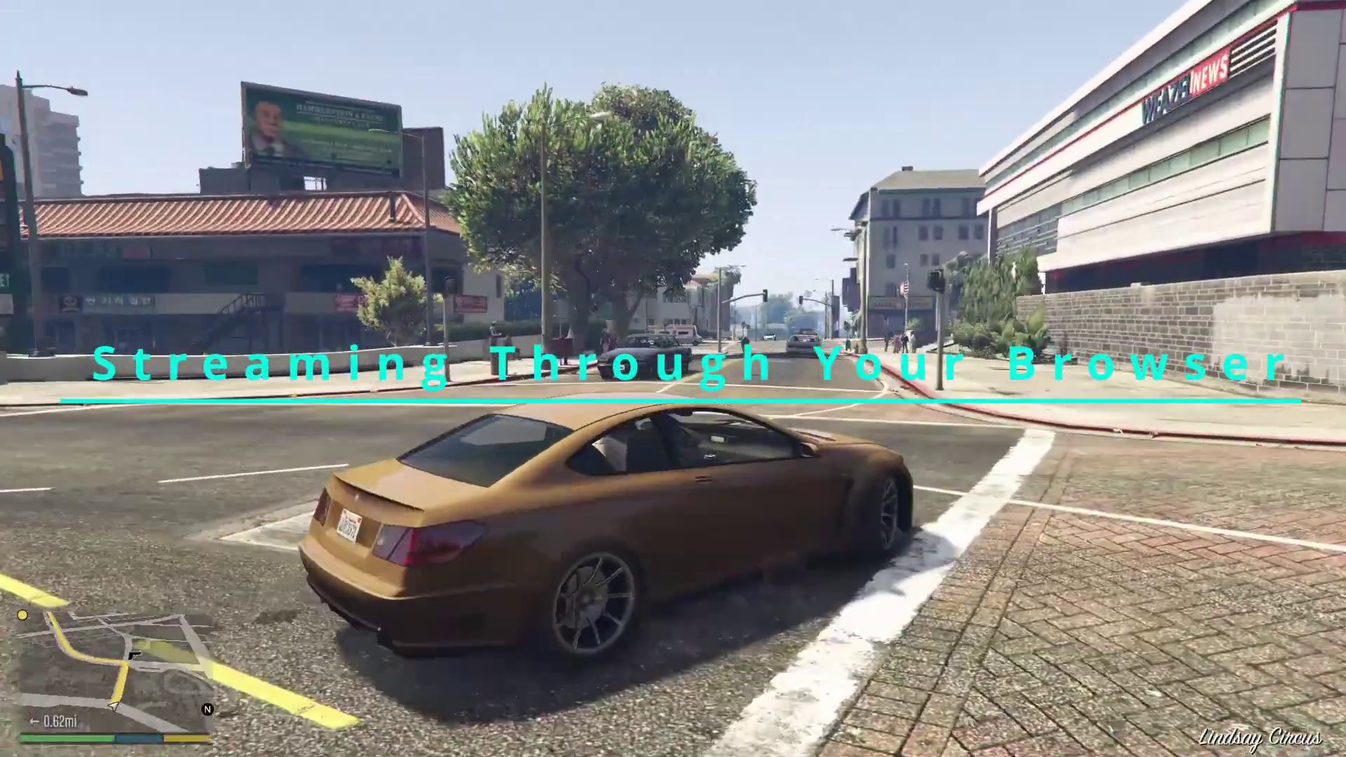
- Drive up the street, swerve right onto the pavement and back left, then open the Xbox Game Pass page
key("w")
key("a")
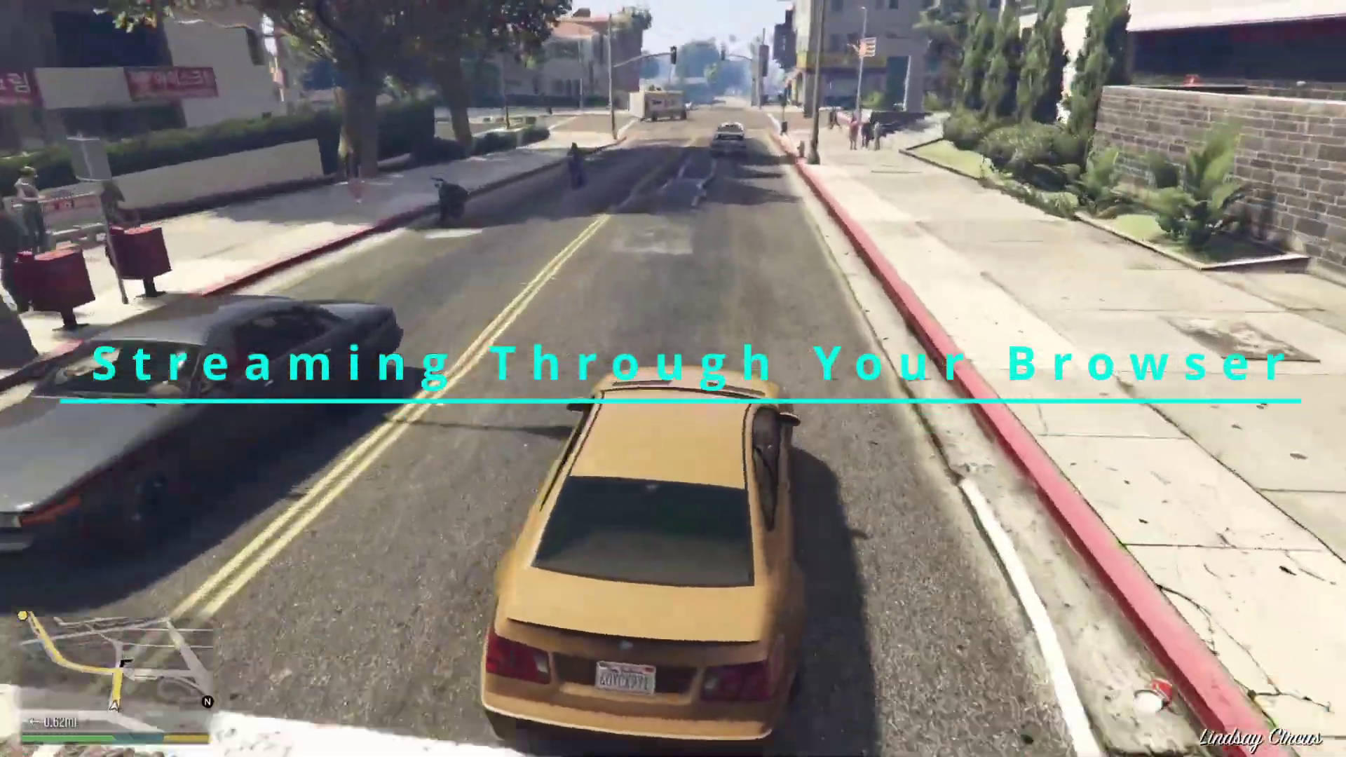
key("w")
key("w")
key("d")
key("w")
key("w")
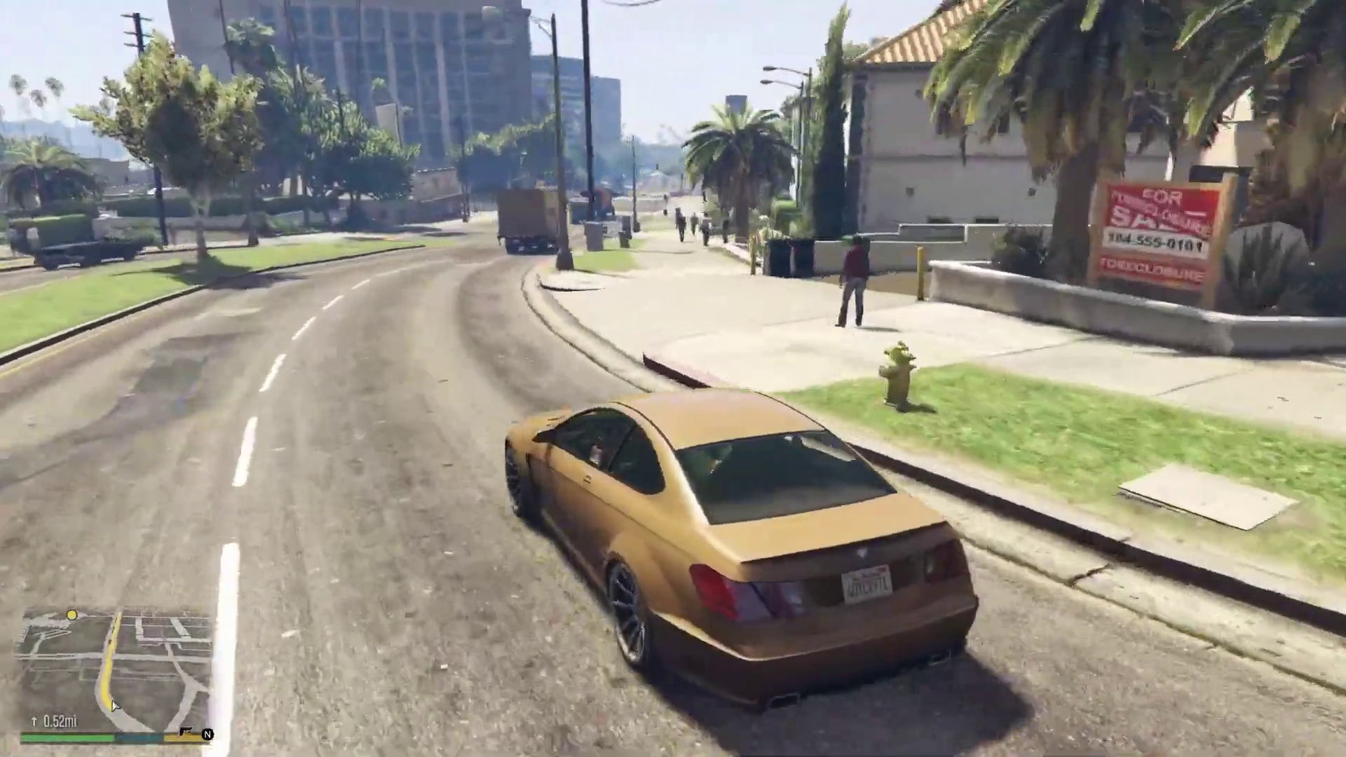
key("a")
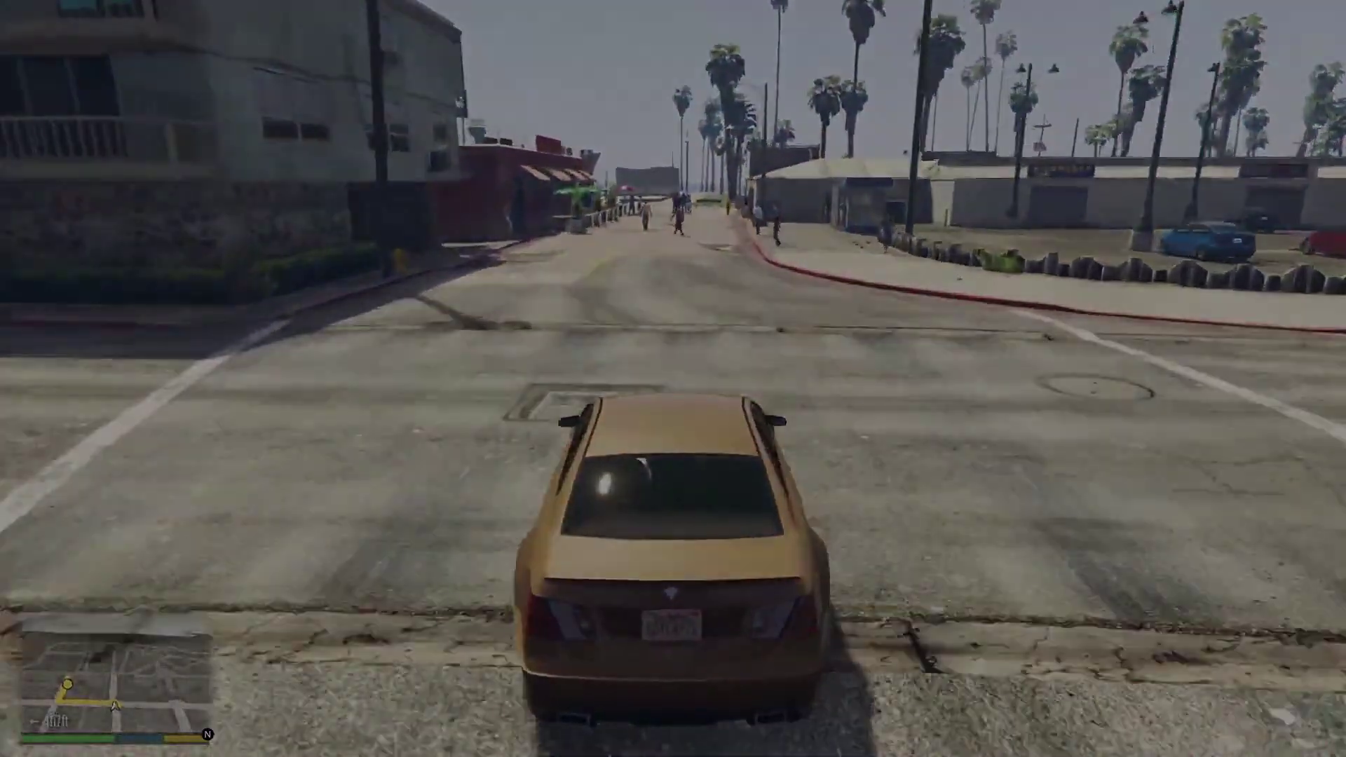
left_click(303, 424)
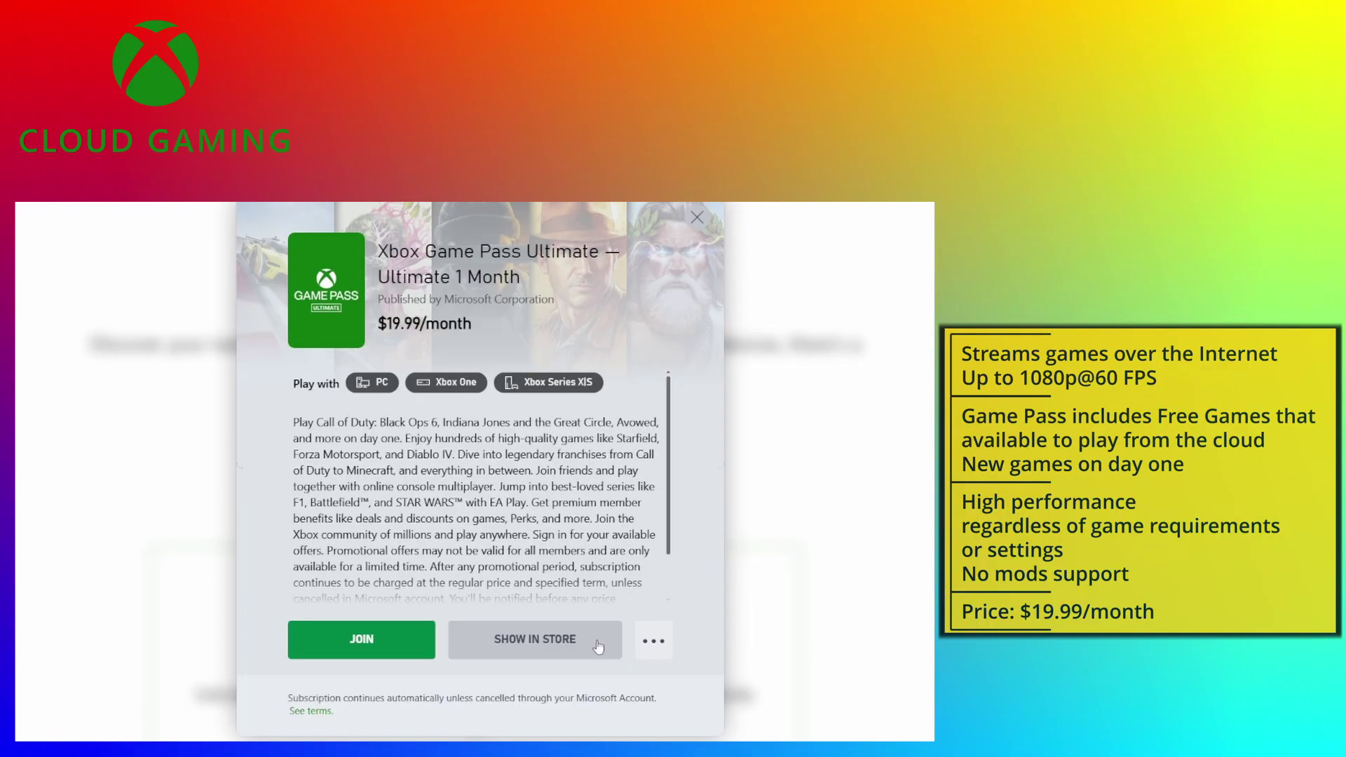
- Join the Game Pass Ultimate plan at $19.99/month
left_click(391, 636)
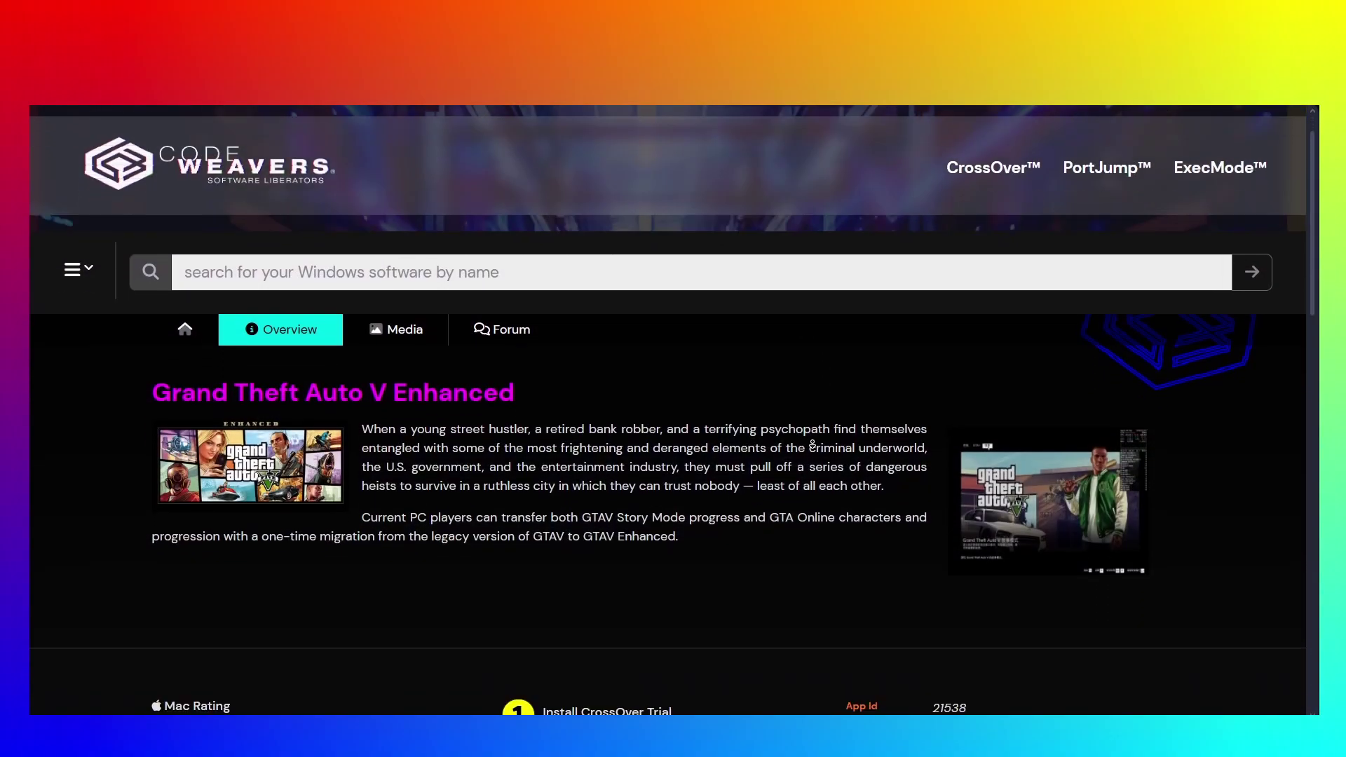
- Scroll the GTA V Enhanced page down to its two-star 'Installs, Will Not Run' Mac rating
scroll(813, 443, "down", 6)
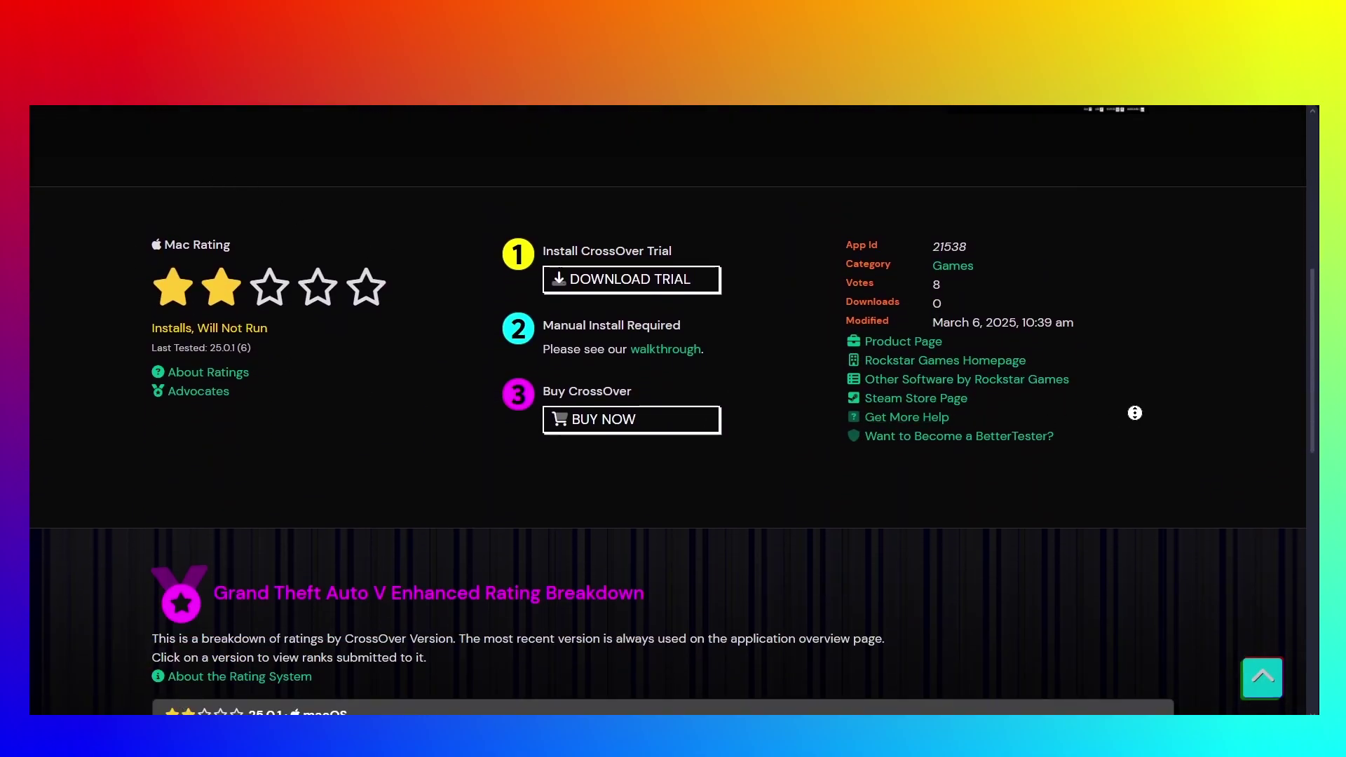
scroll(1132, 475, "down", 3)
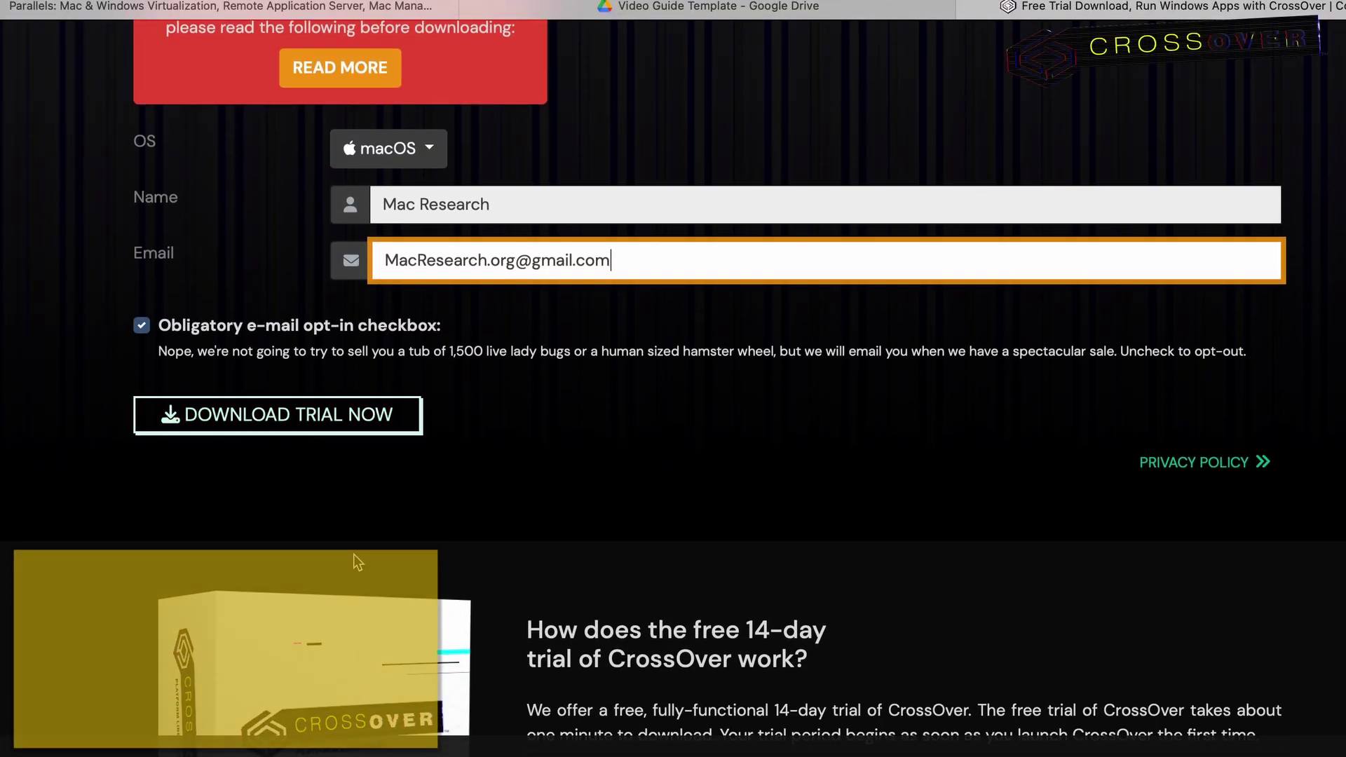
- Download CrossOver, move it into Applications and start the 14-day trial
left_click(331, 418)
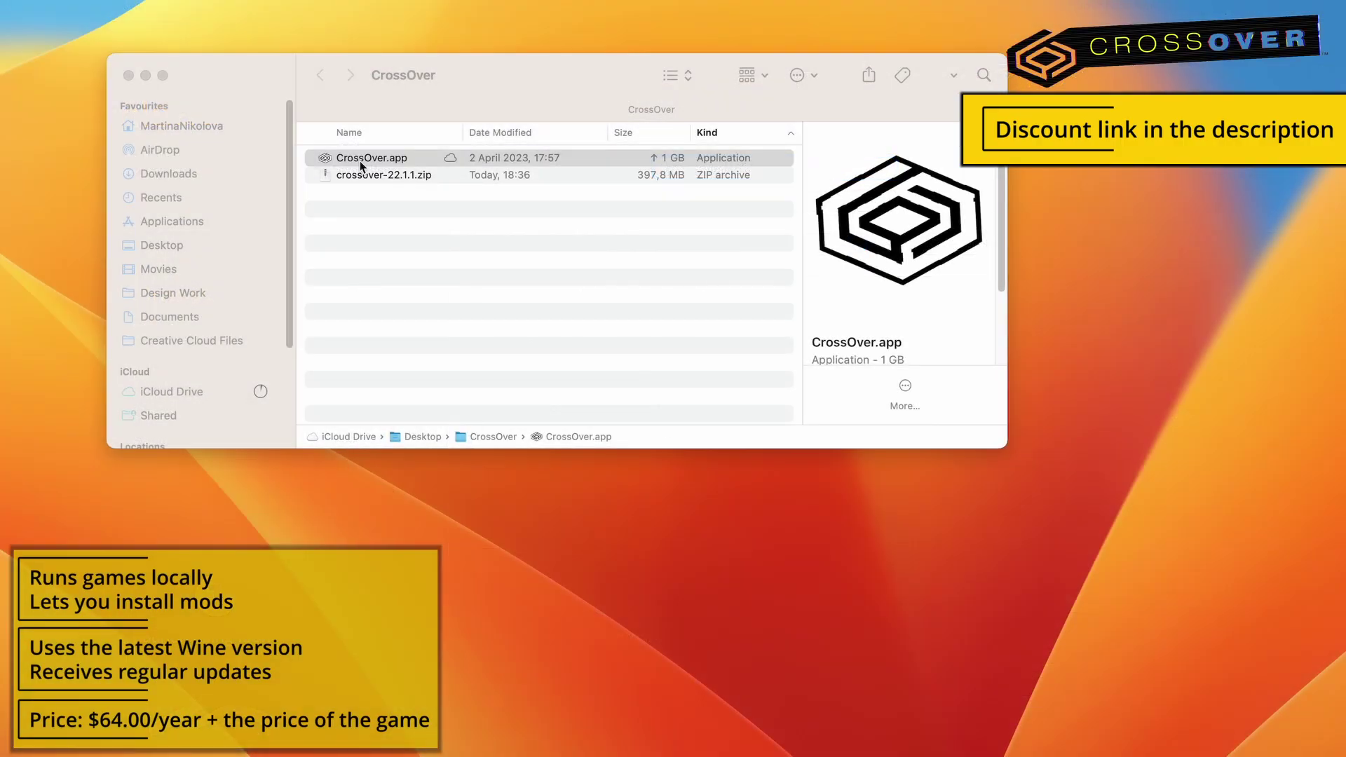
double_click(360, 162)
left_click(680, 317)
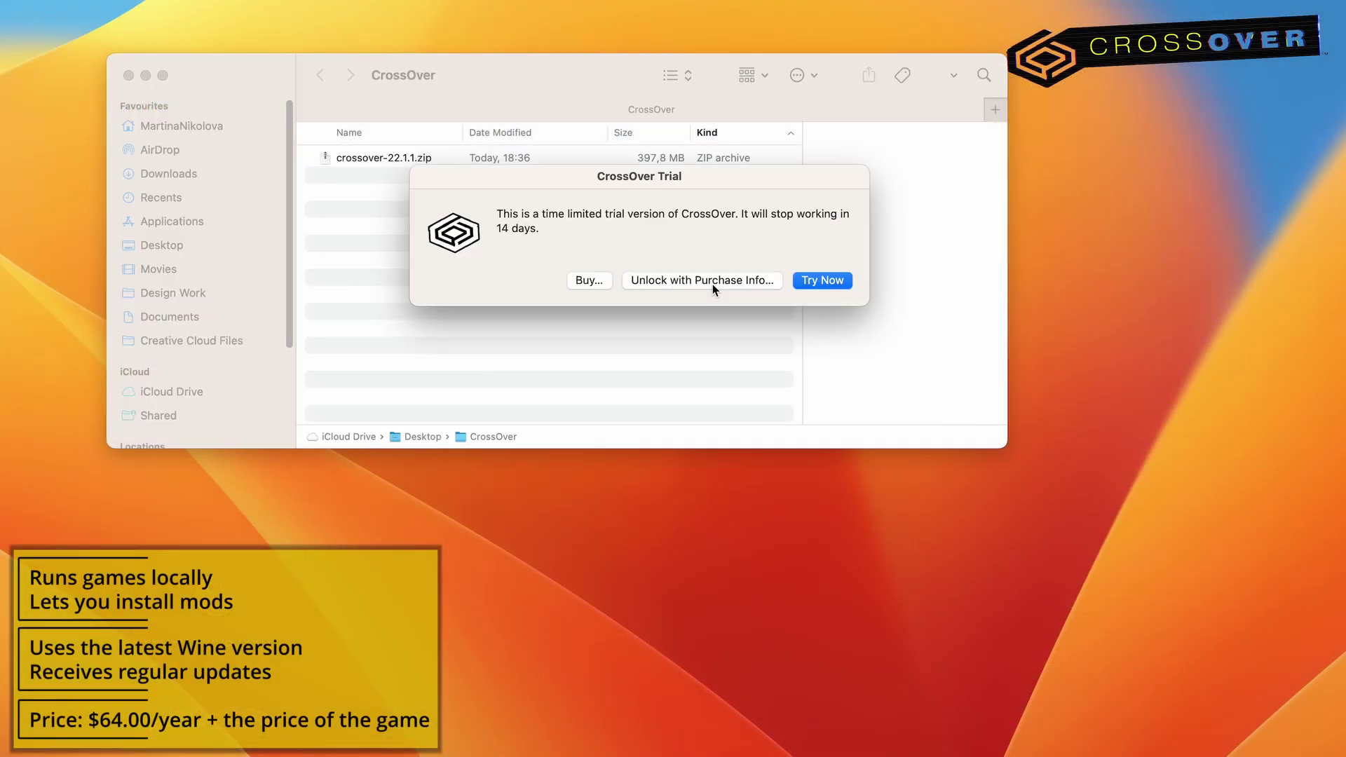
left_click(821, 280)
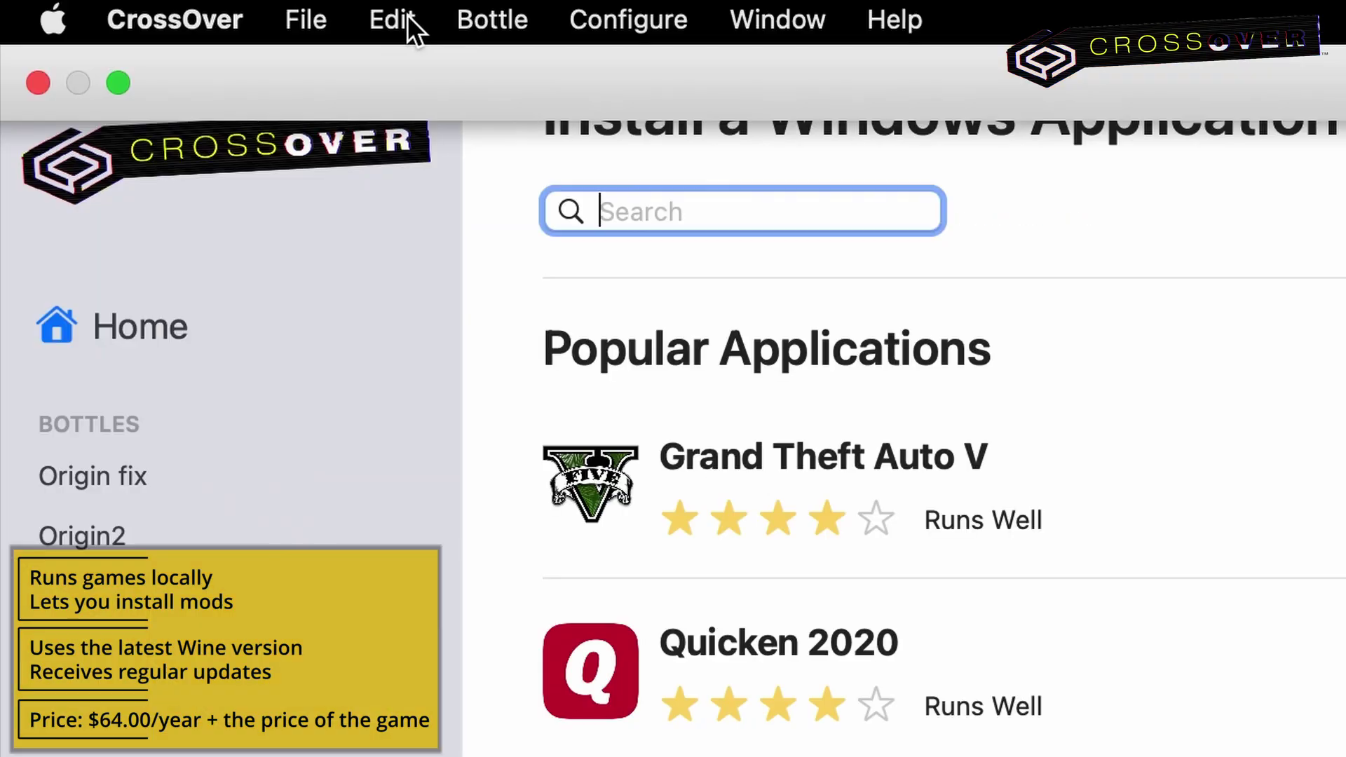
- Create a new bottle named Steam
left_click(492, 20)
left_click(546, 74)
type("Steam")
left_click(860, 499)
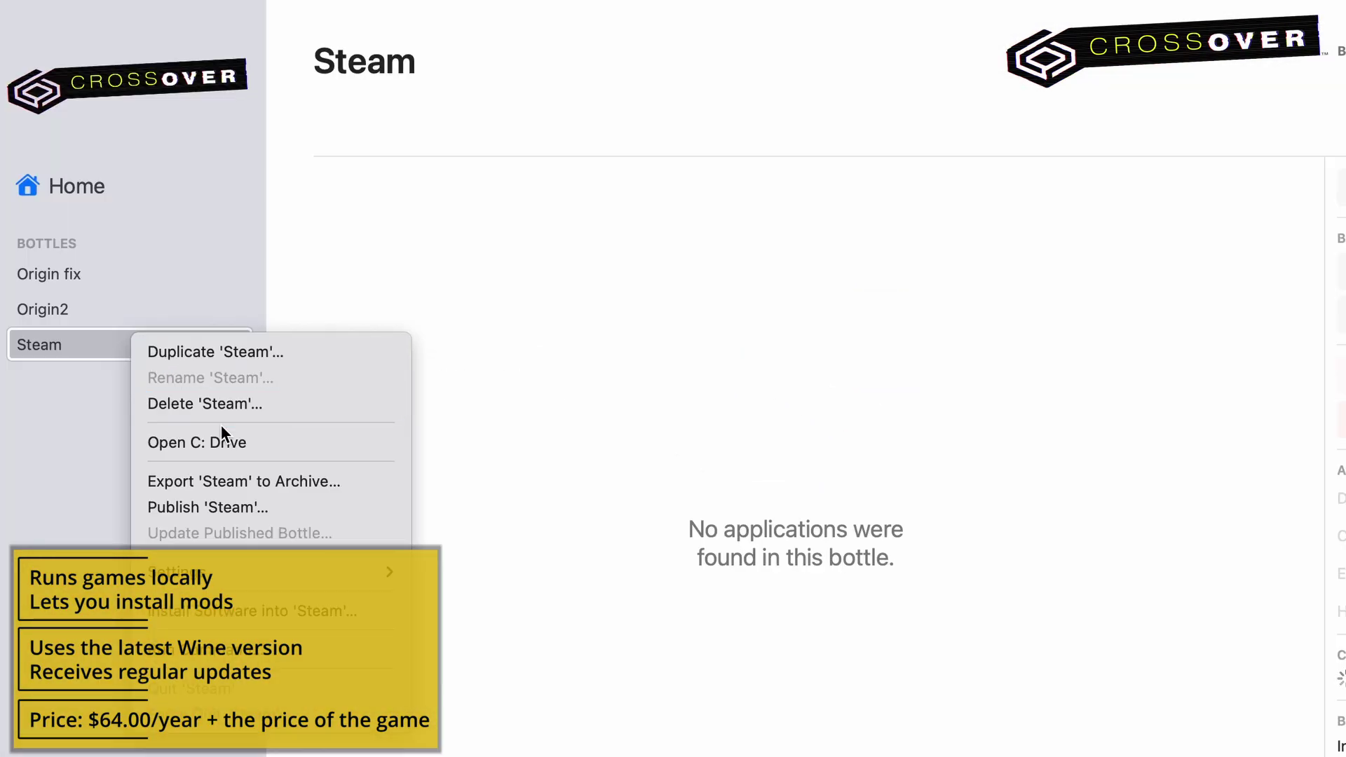
- Install Steam from the popular applications into the Steam bottle
left_click(295, 608)
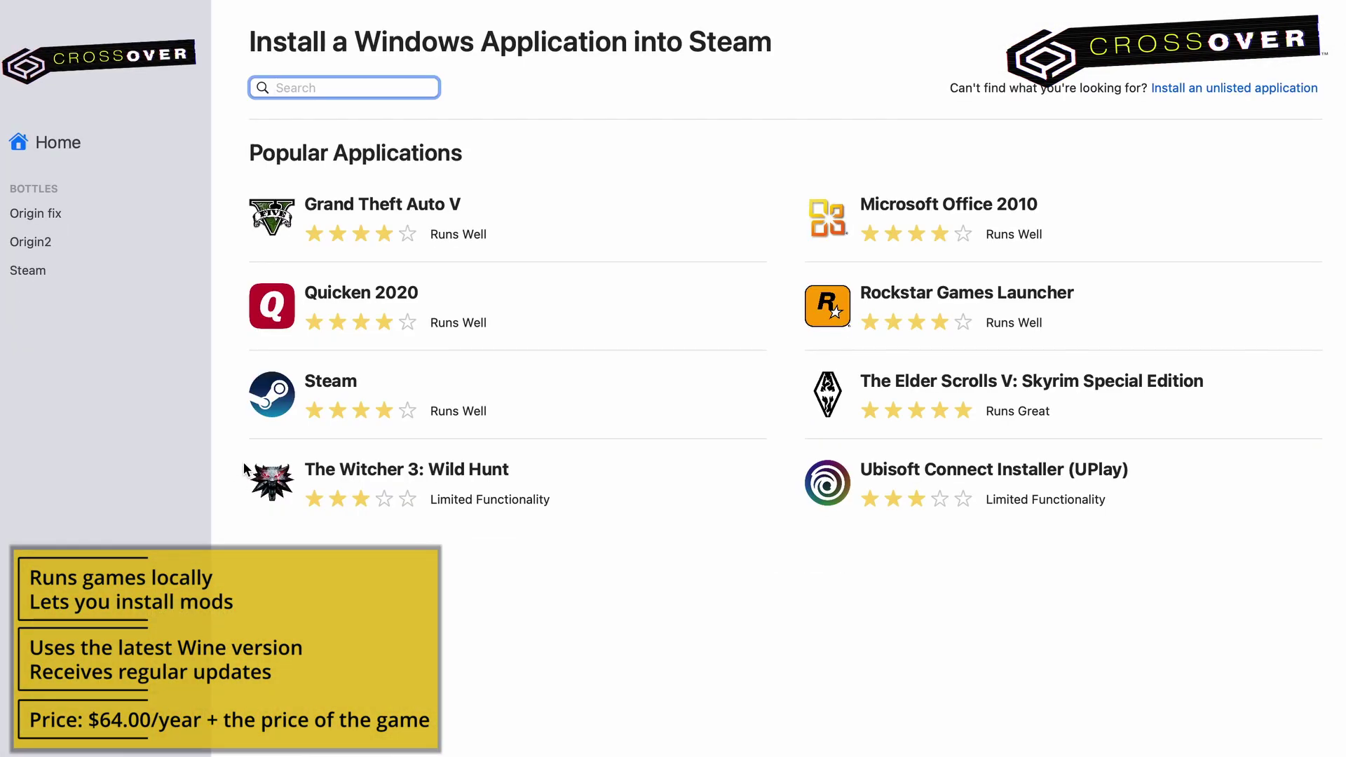
left_click(260, 464)
left_click(1235, 94)
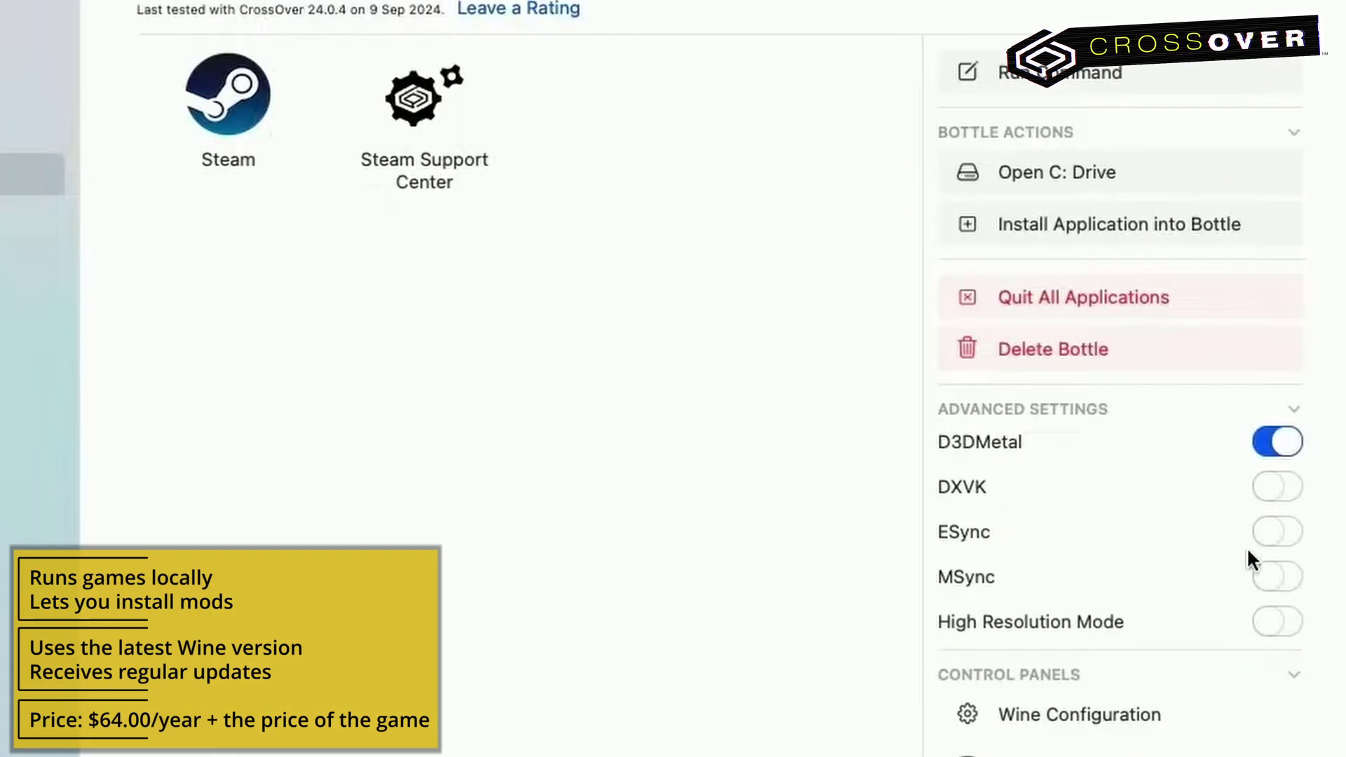
- Enable MSync and reboot the bottle, then launch GTA V from the Steam library
left_click(1290, 577)
left_click(561, 476)
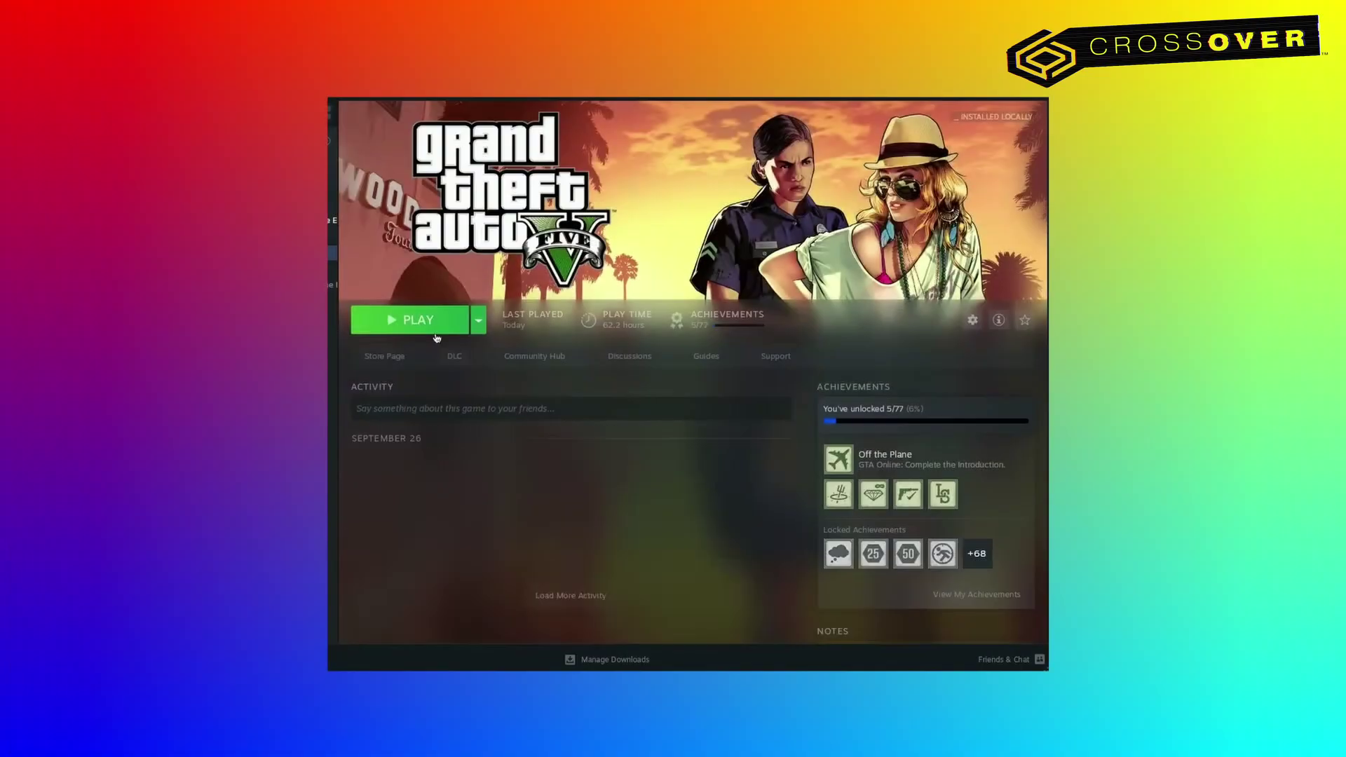
left_click(407, 317)
- Confirm the GTA V launch and continue past the Rockstar launcher's English language and Welcome pages
left_click(632, 478)
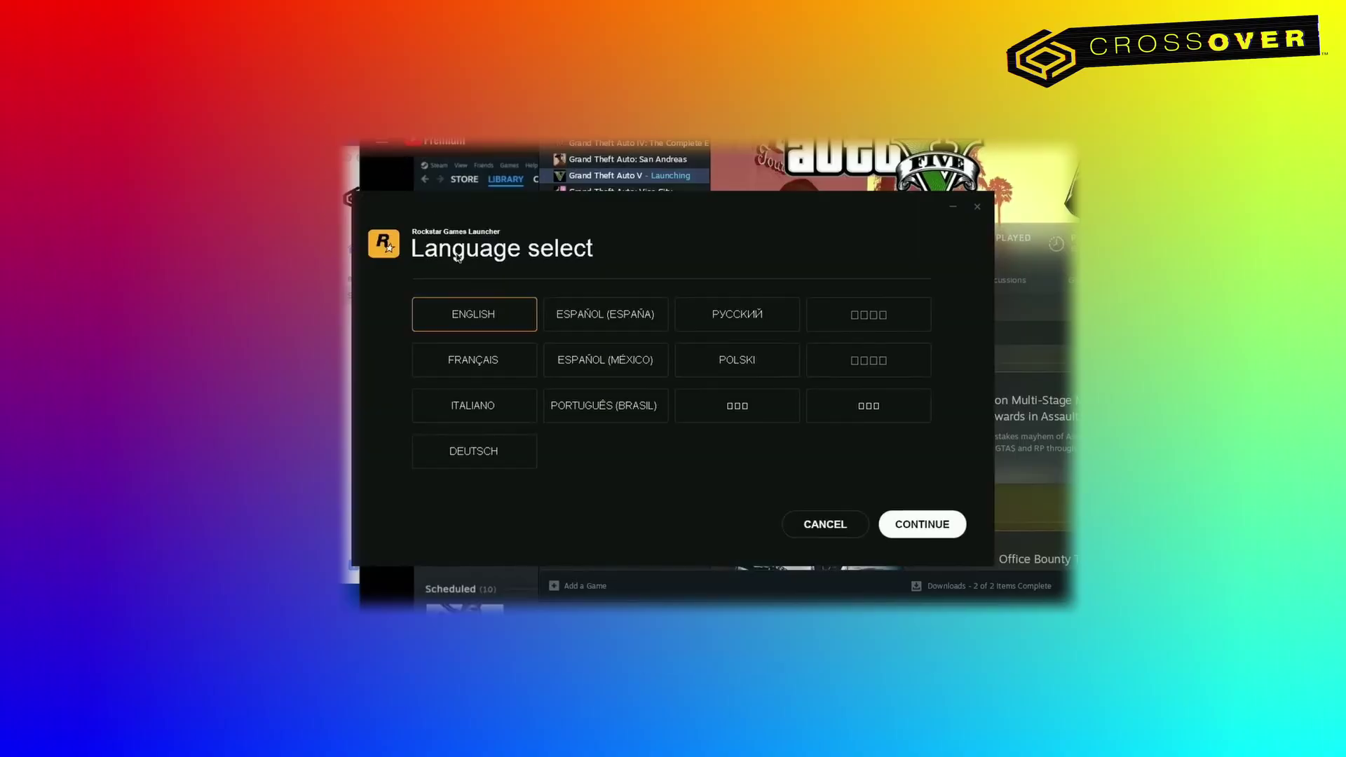
left_click(911, 522)
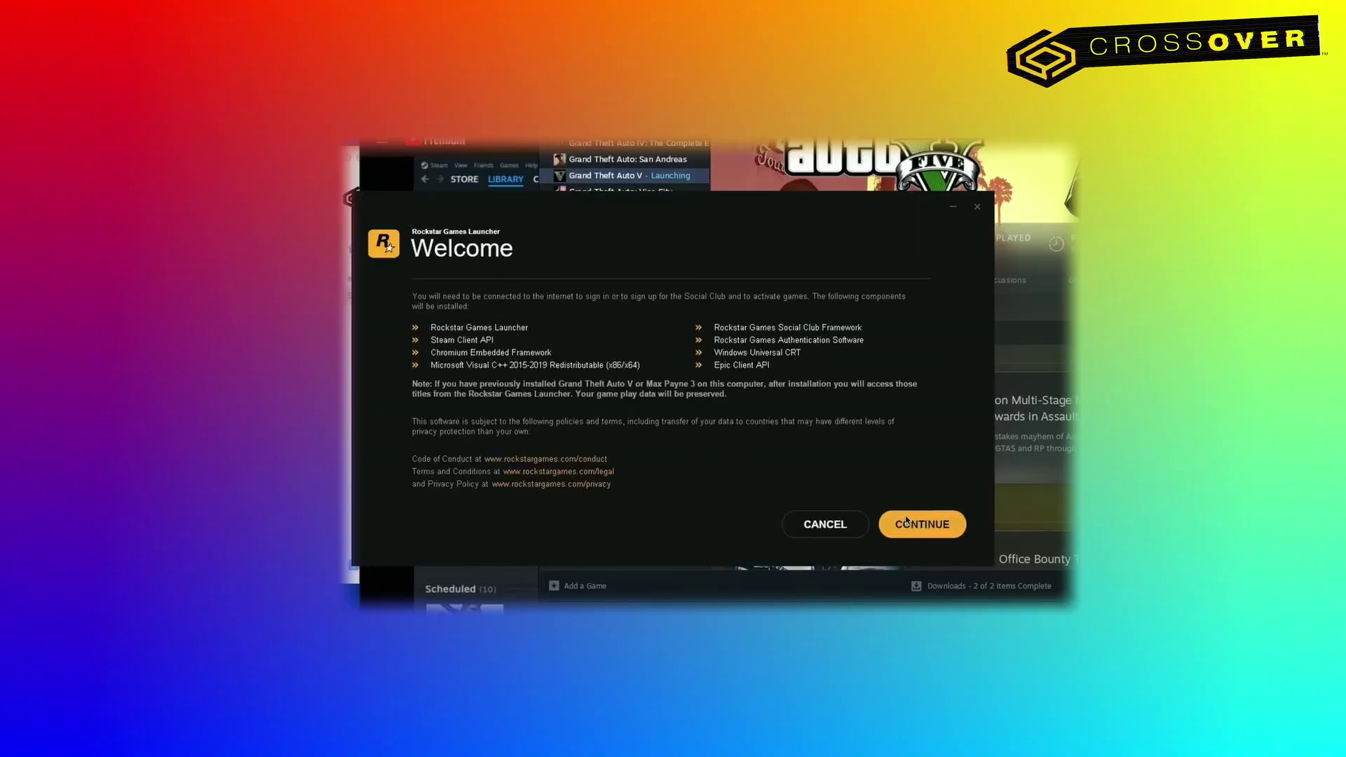
left_click(953, 536)
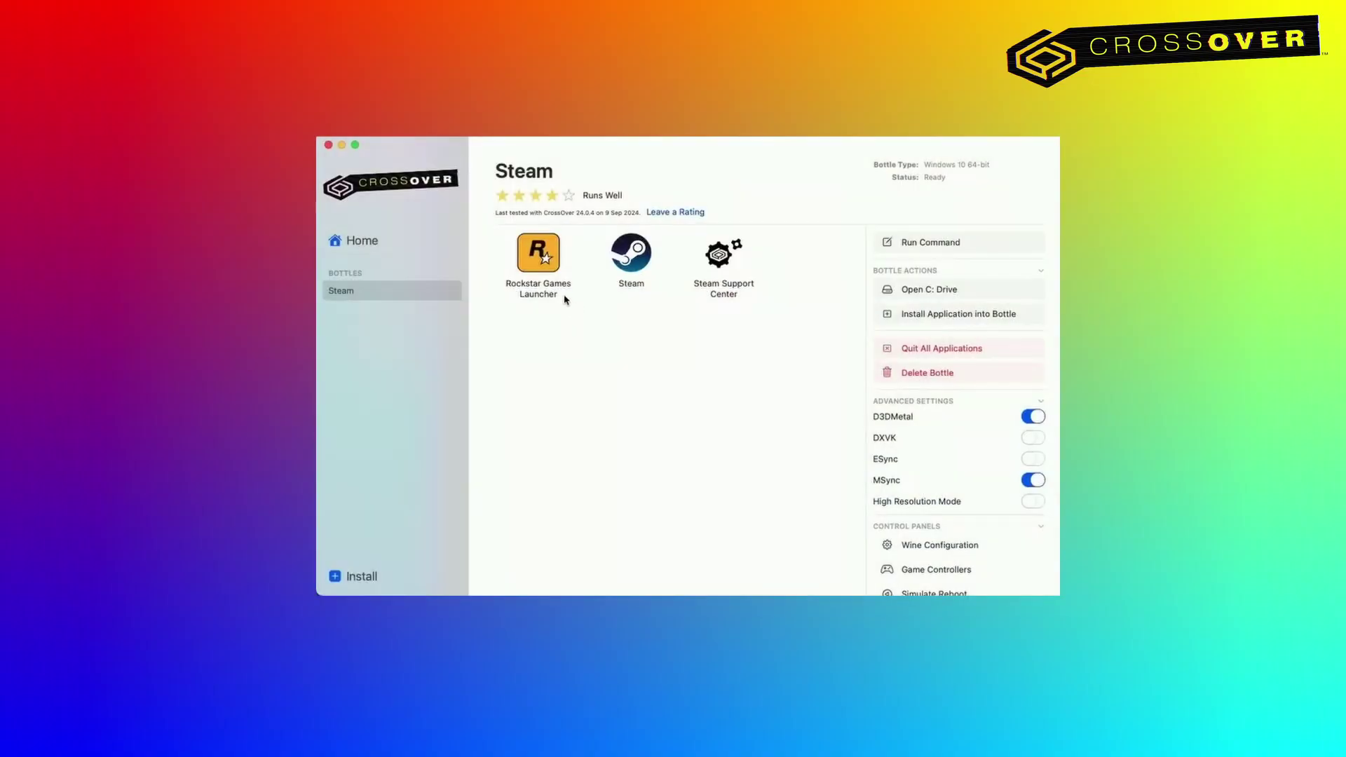
left_click(542, 254)
- Run the Rockstar Games Launcher from the Steam bottle and start GTA V on Steam from it
double_click(547, 252)
left_click(708, 347)
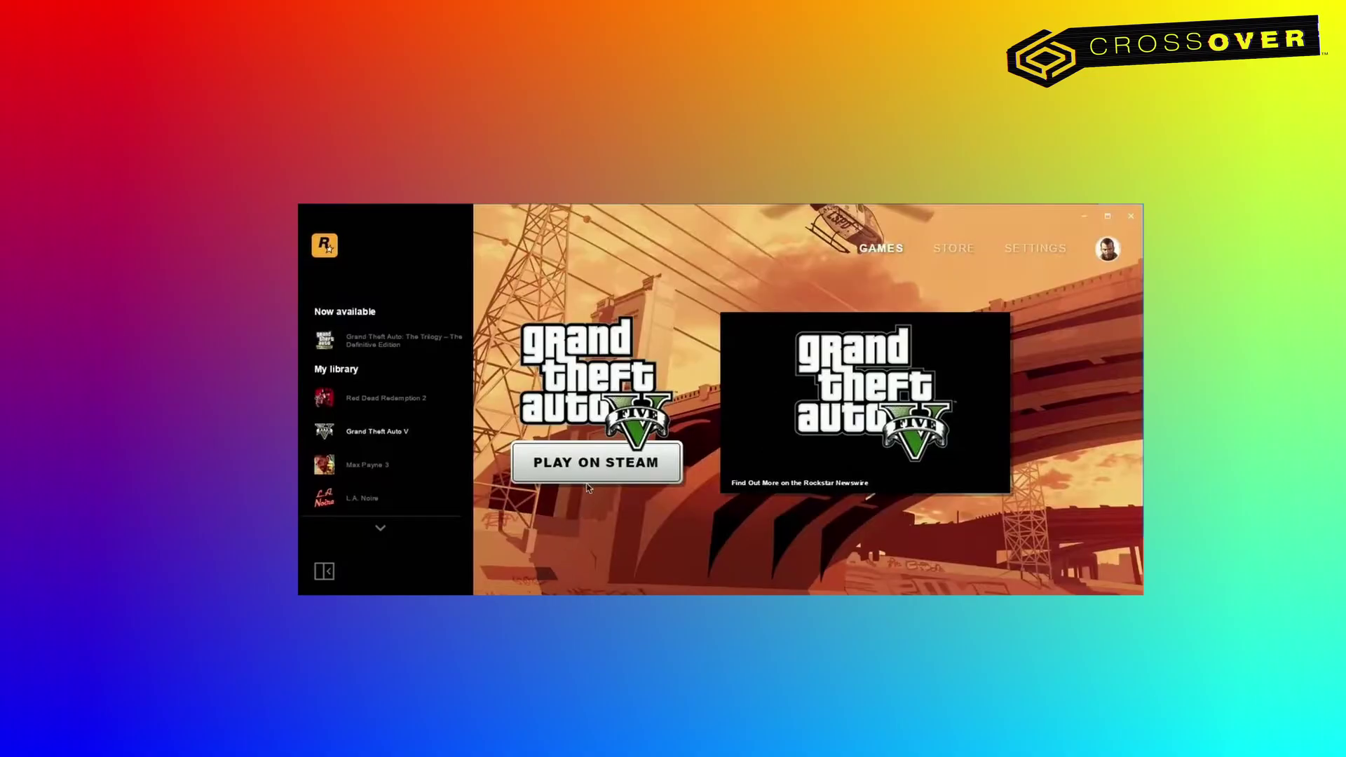
left_click(591, 478)
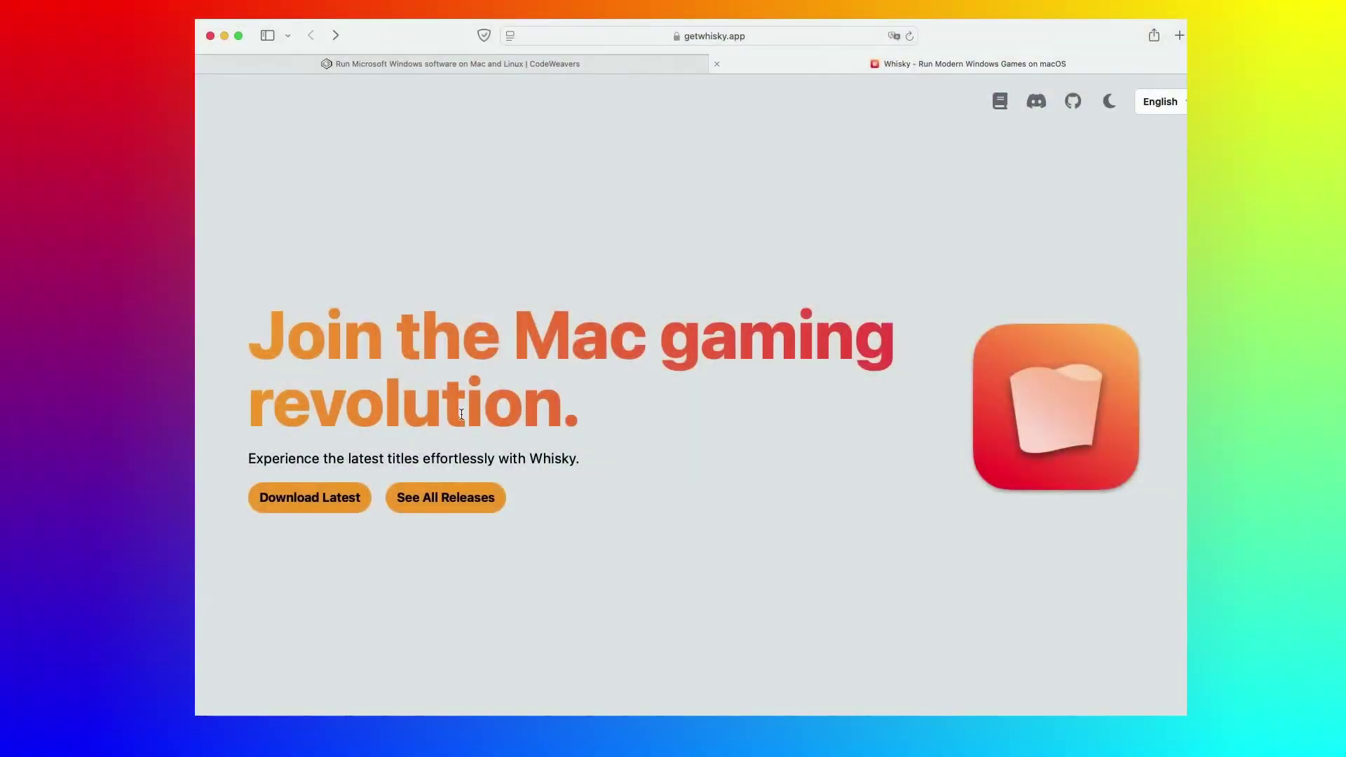
- Download and unzip Whisky into Applications, name a bottle Steam, and highlight the older Steam.zip link
left_click(333, 502)
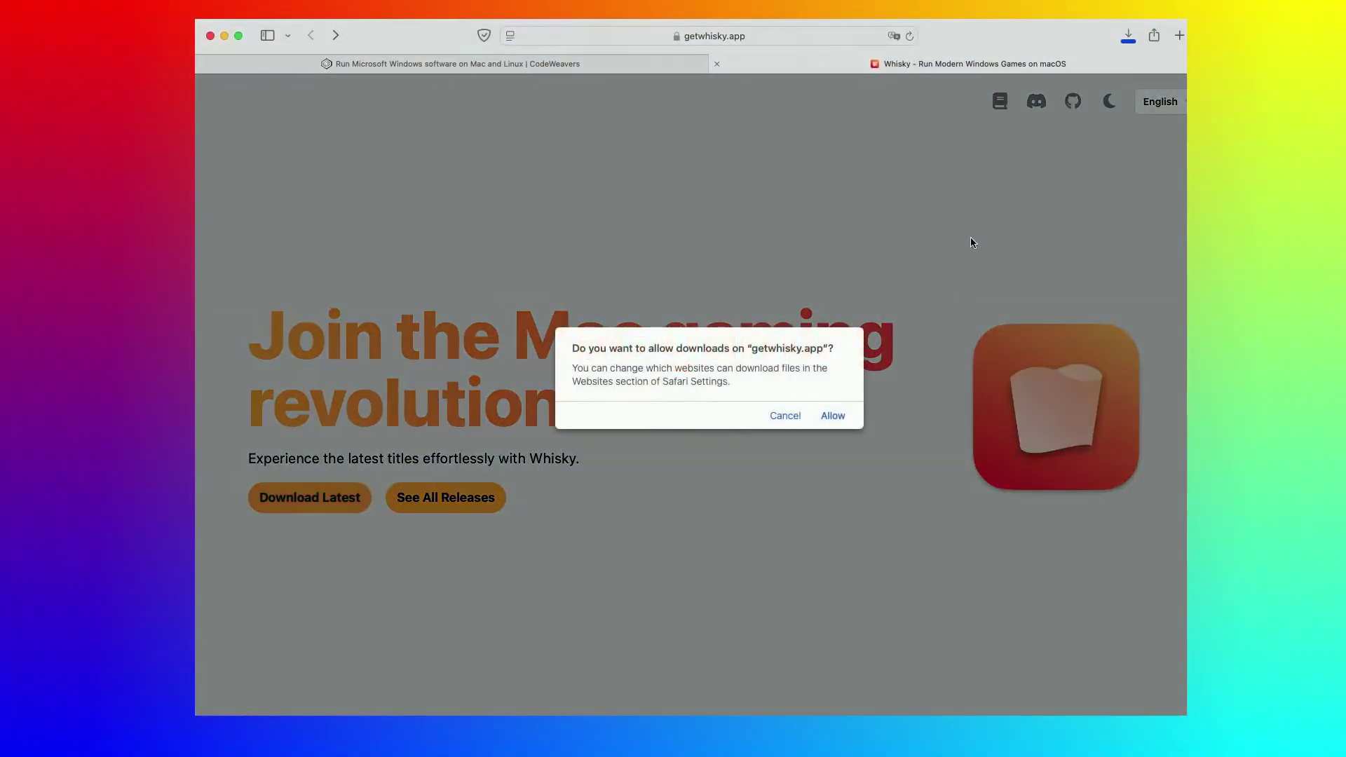
left_click(833, 418)
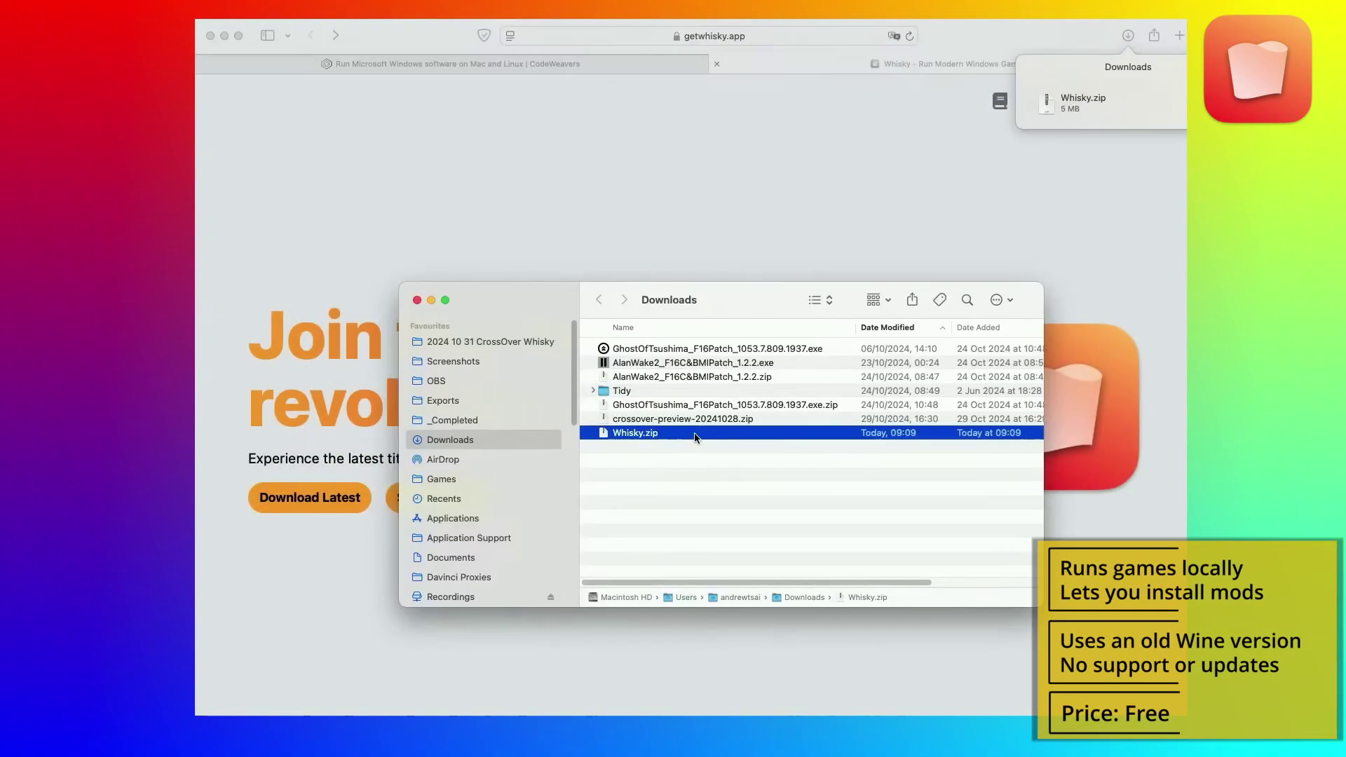
double_click(694, 434)
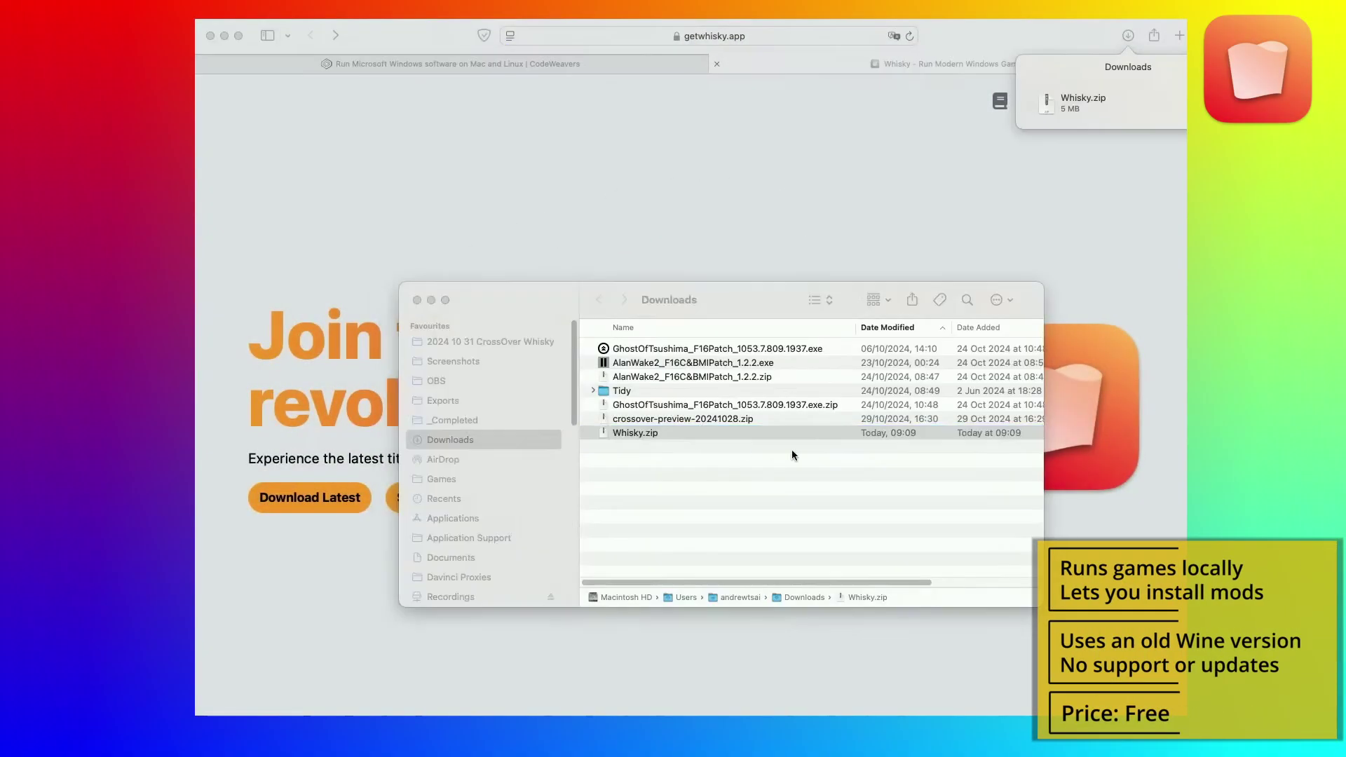
left_click_drag(627, 349, 515, 520)
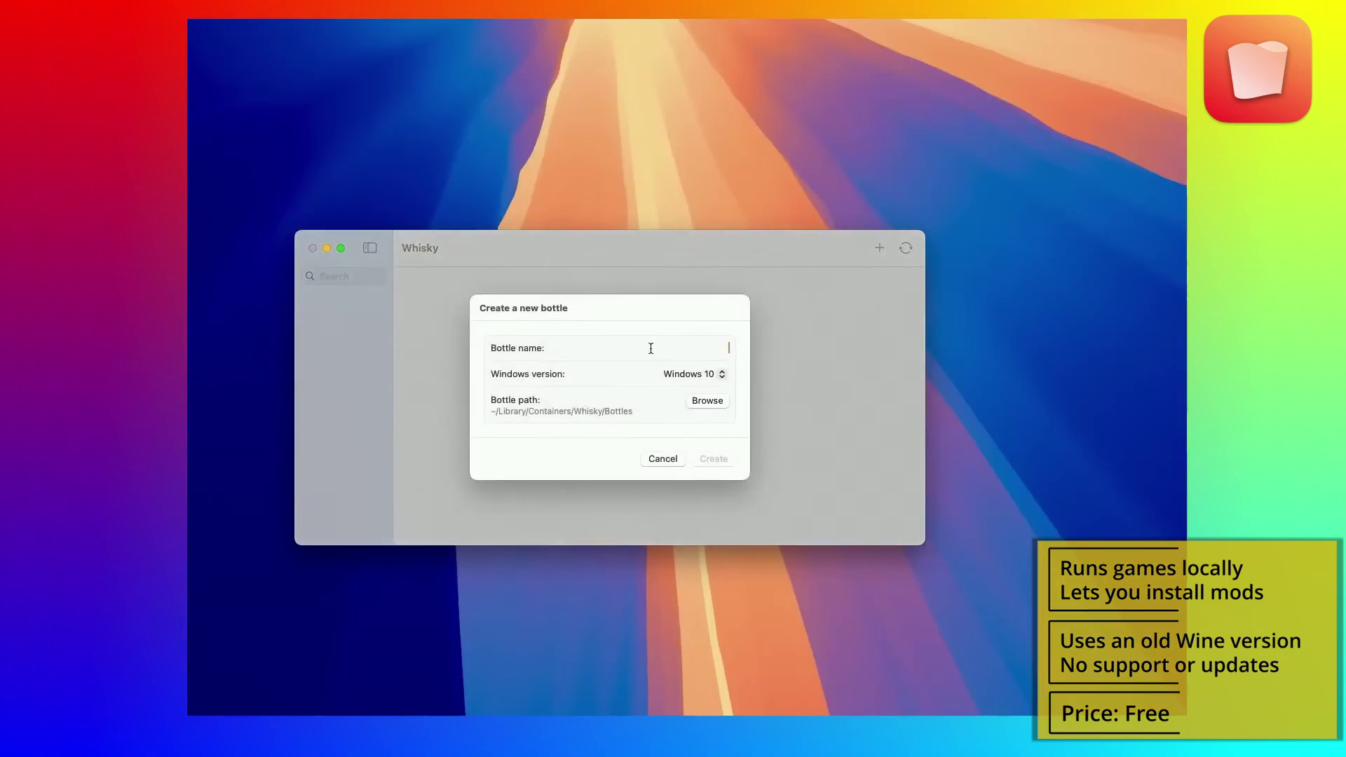
type("Steam")
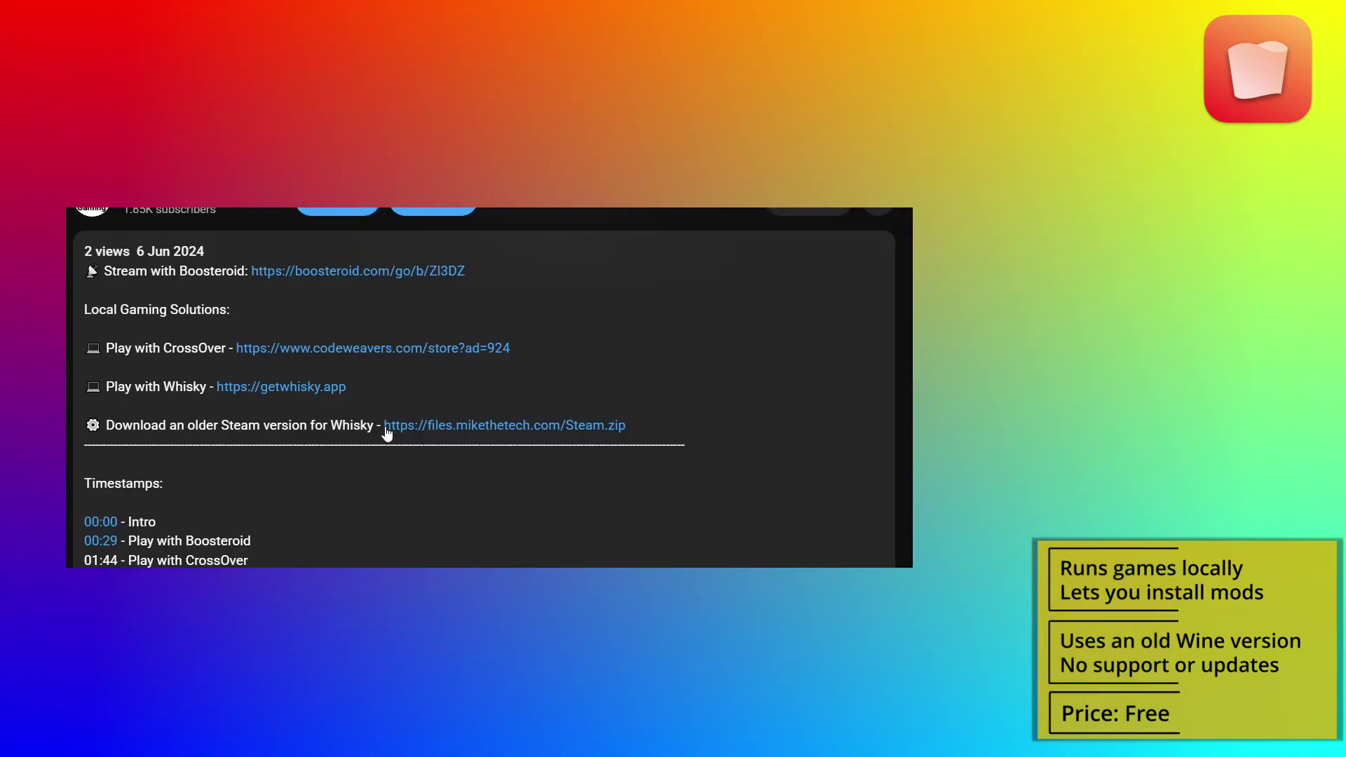
left_click_drag(384, 428, 613, 429)
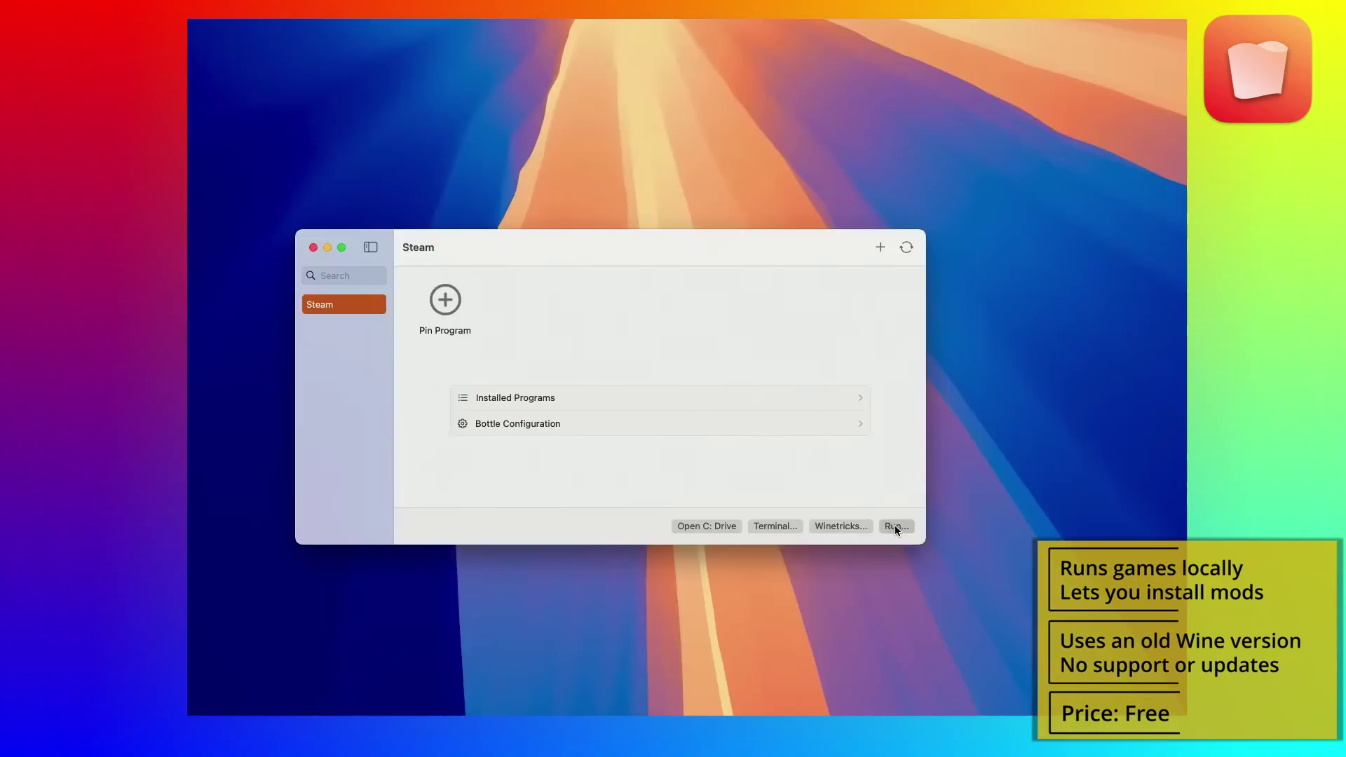
- Run SteamSetup.exe from the Downloads folder inside the Steam bottle
left_click(895, 524)
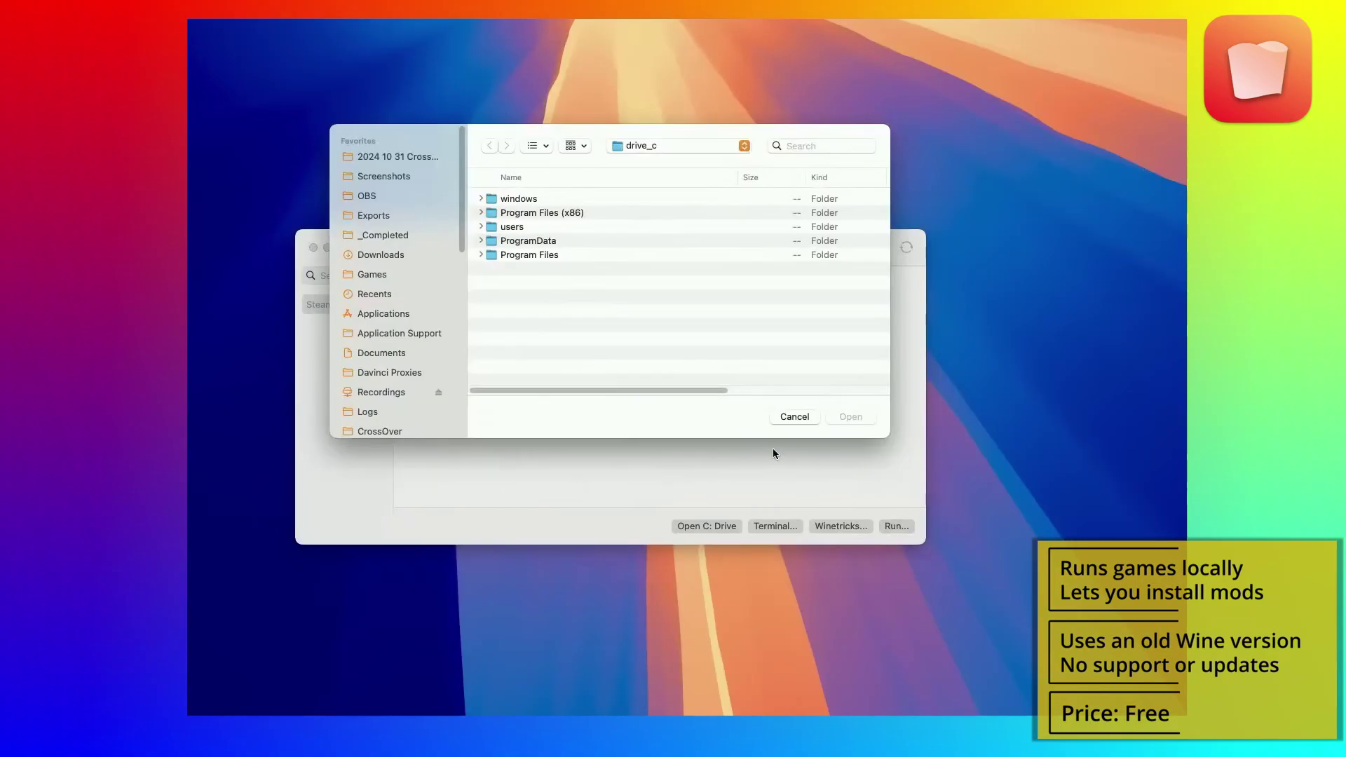
left_click(393, 258)
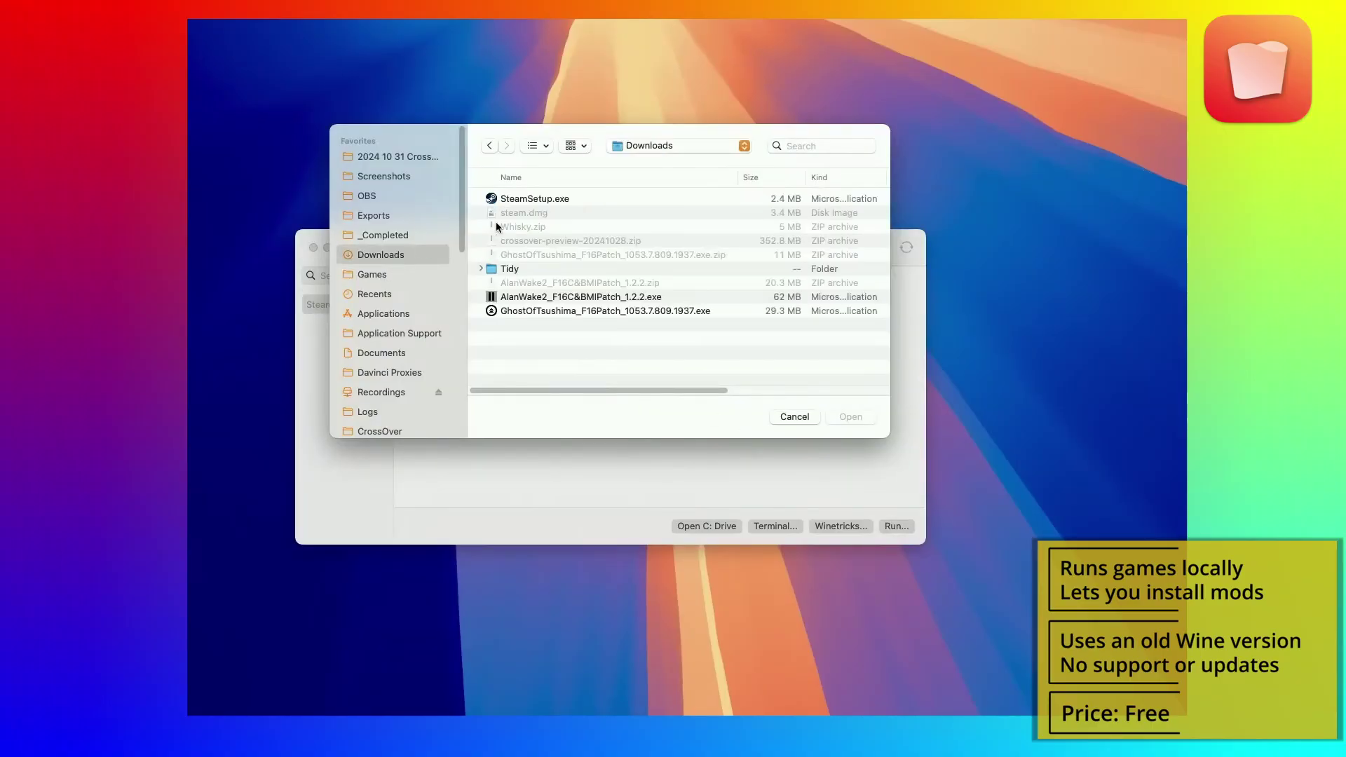
double_click(536, 200)
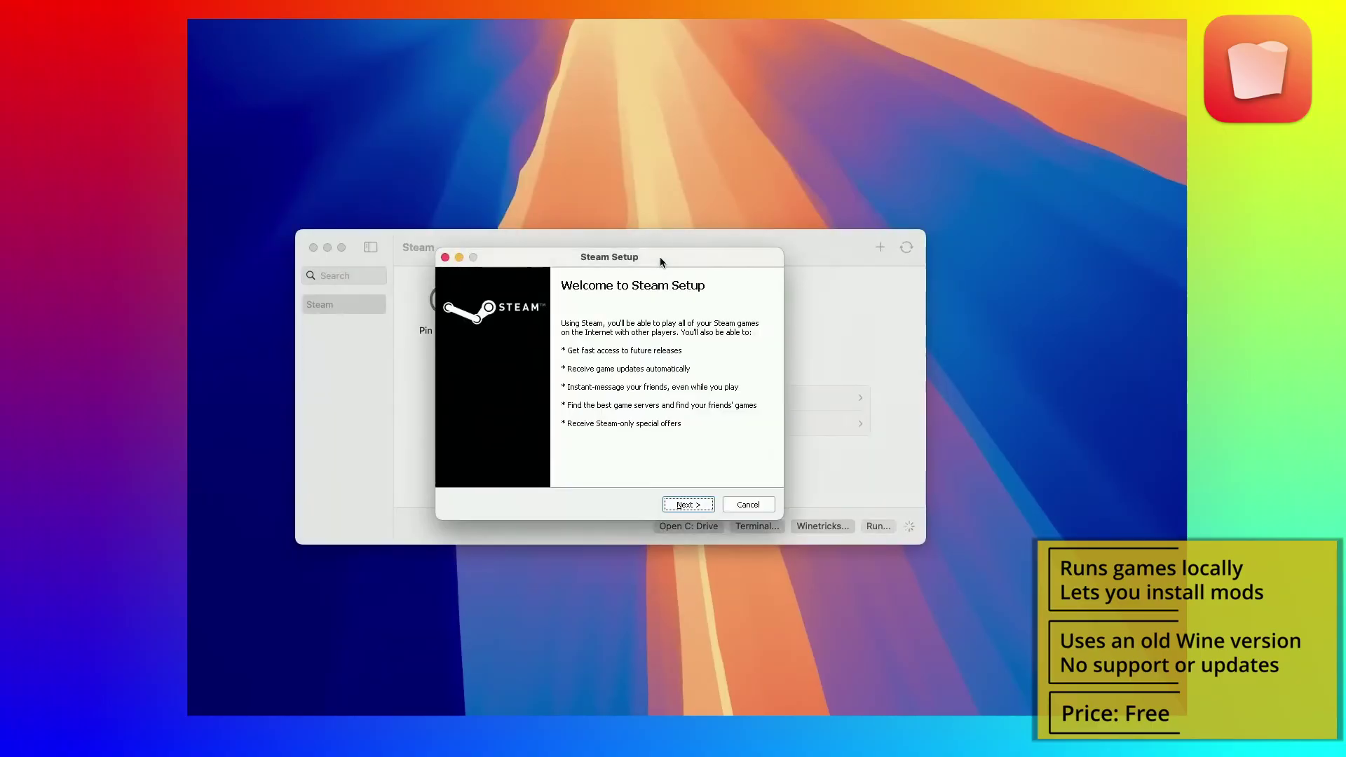
- Finish the Steam installation in English and confirm launching Grand Theft Auto V
left_click(690, 505)
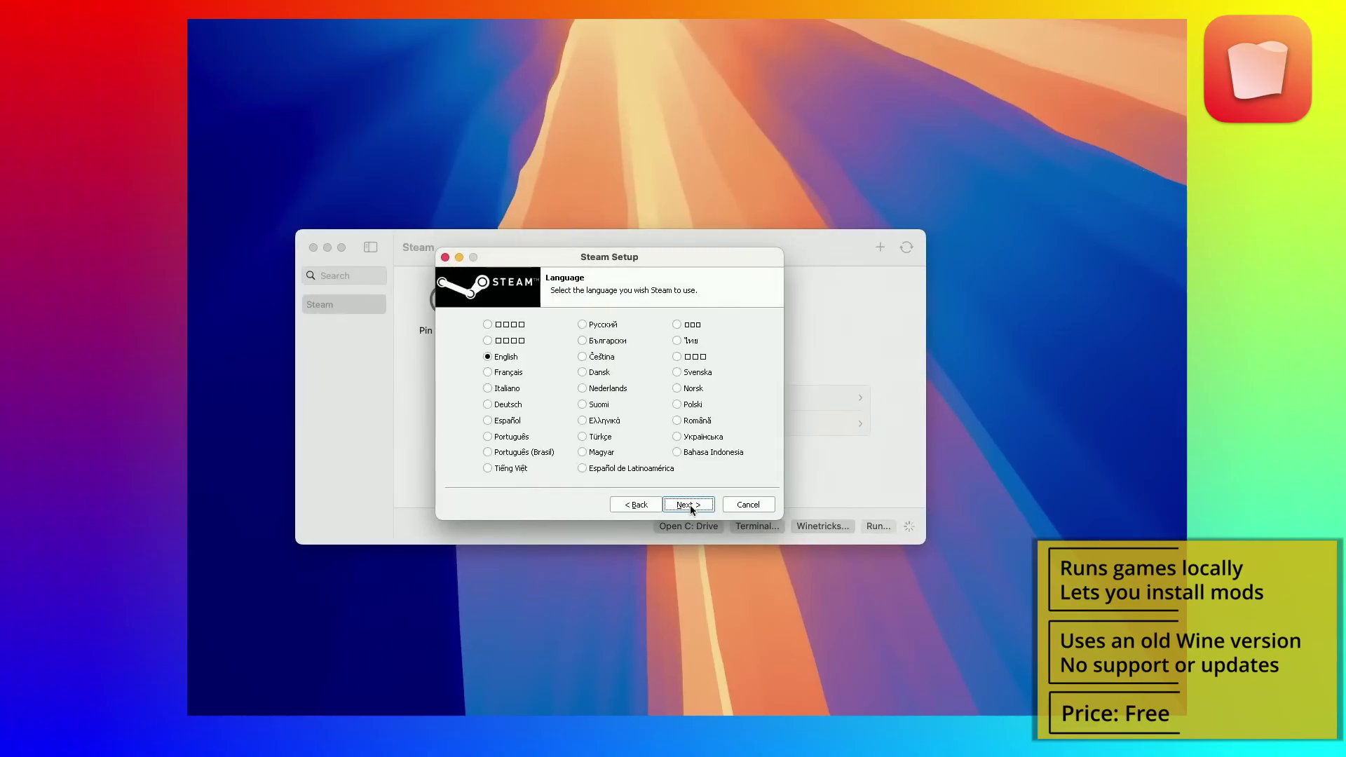
left_click(689, 504)
left_click(689, 505)
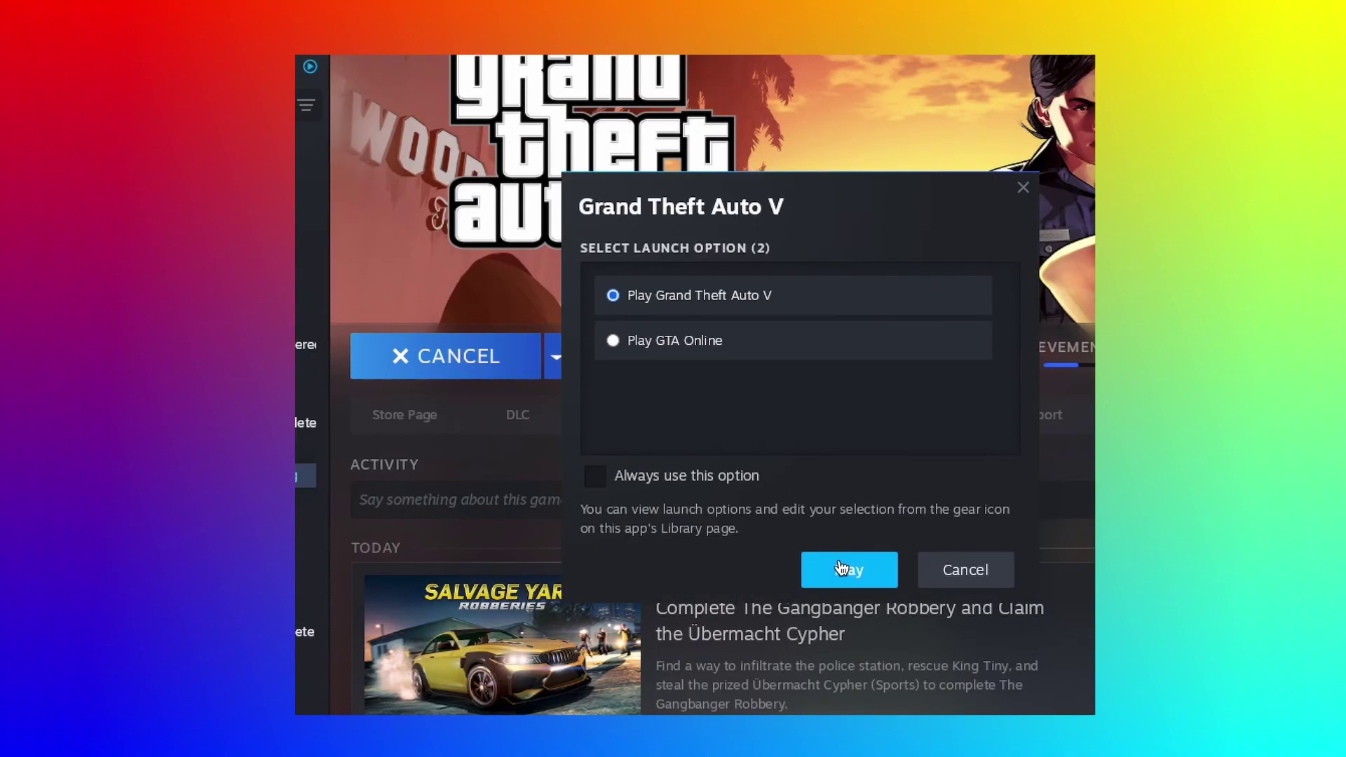
left_click(847, 568)
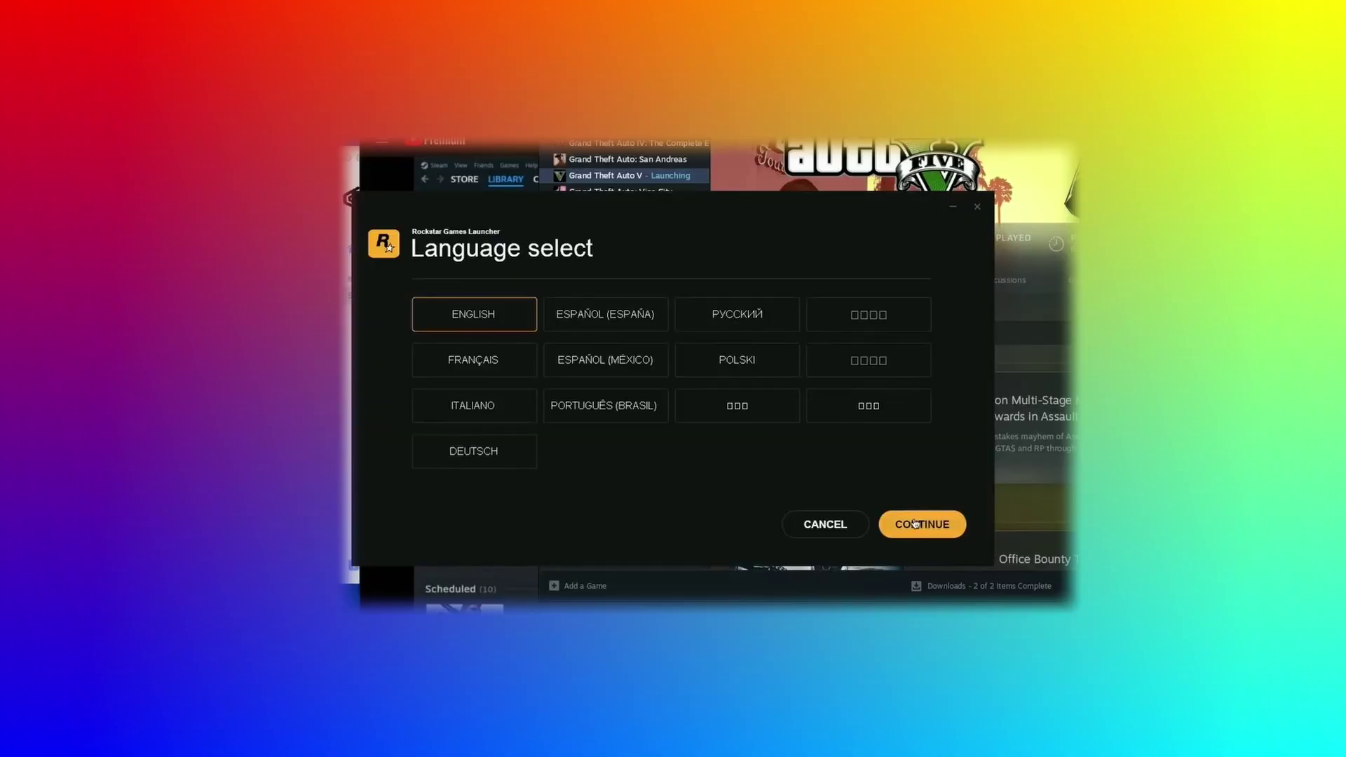
- Accept the Rockstar launcher's language and welcome pages, then show the Launcher's options in the win10 bottle
left_click(917, 522)
left_click(954, 533)
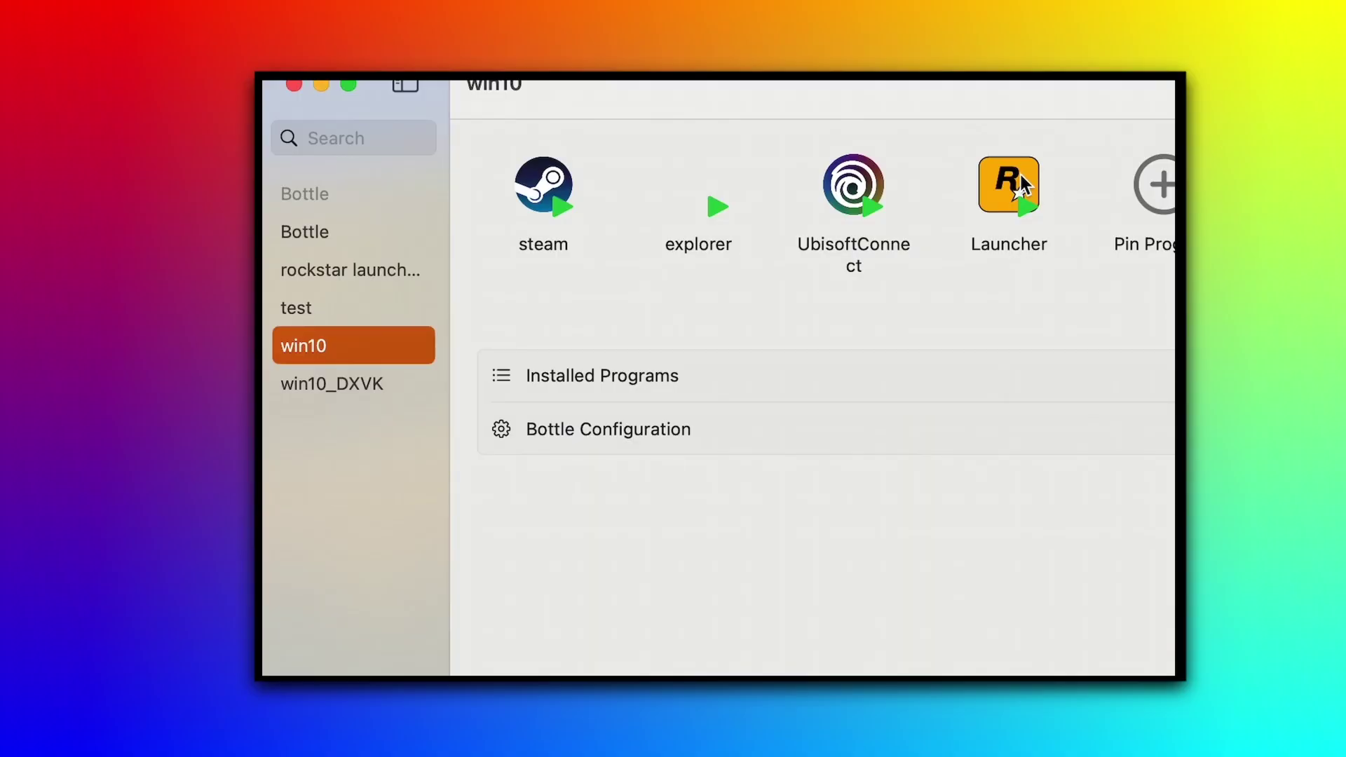
right_click(1021, 177)
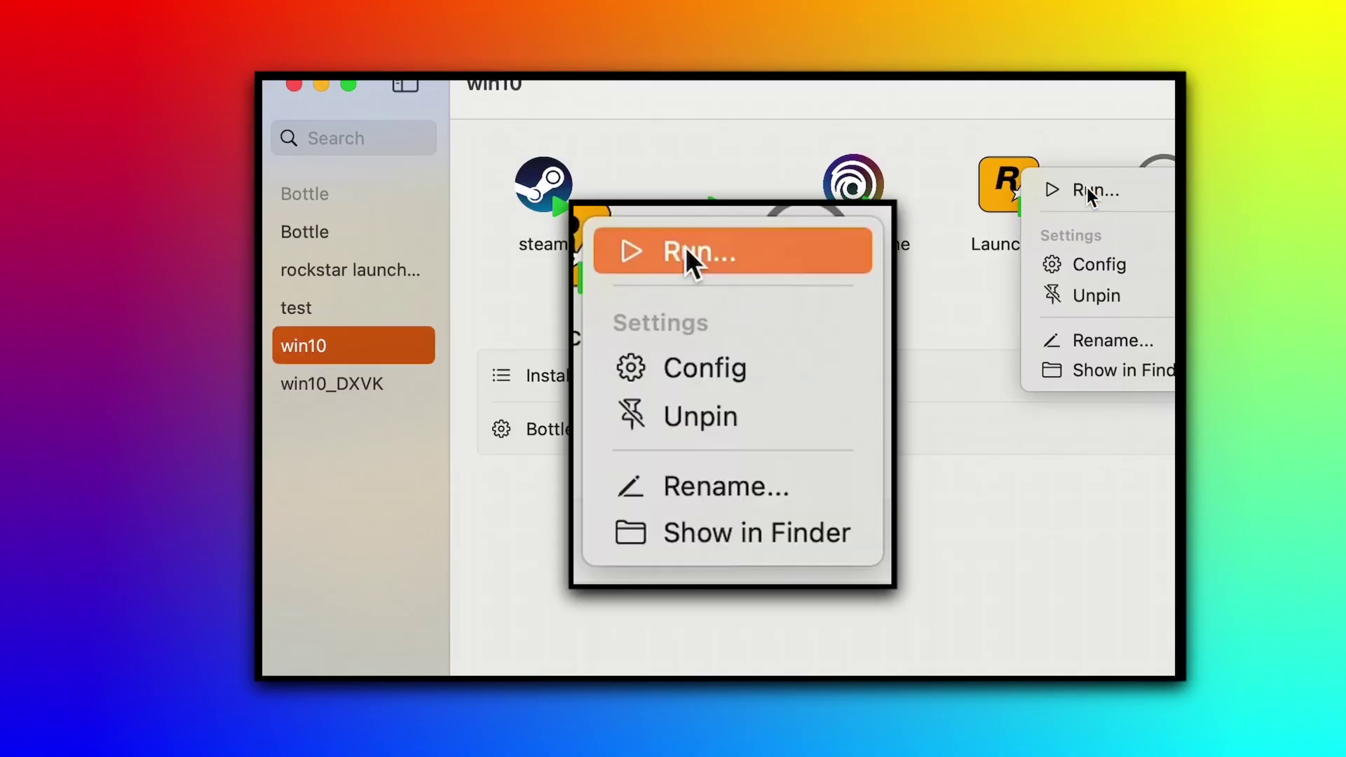